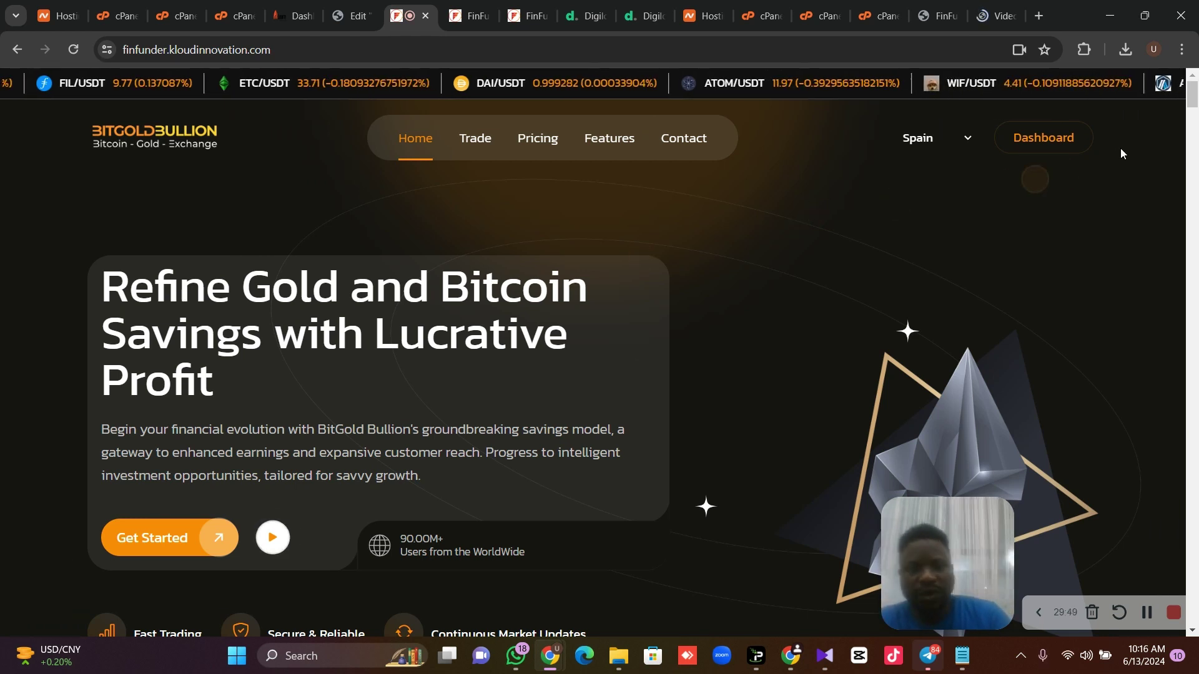
scroll(1121, 154, "down", 4)
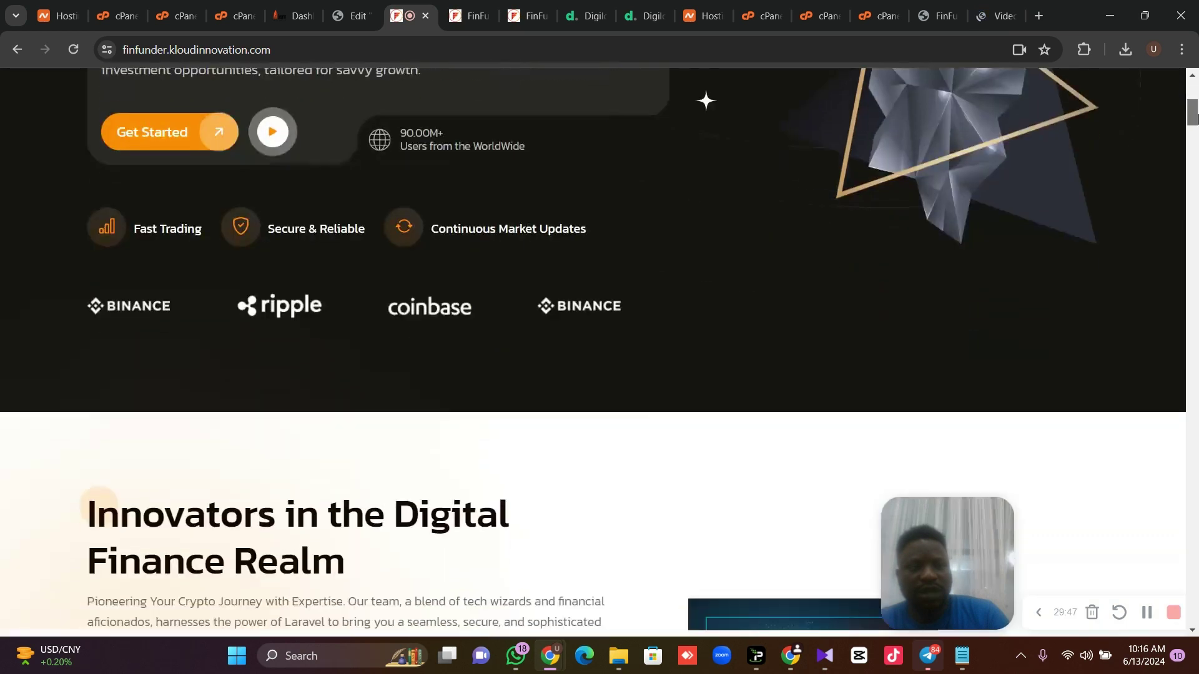
scroll(600, 352, "up", 5)
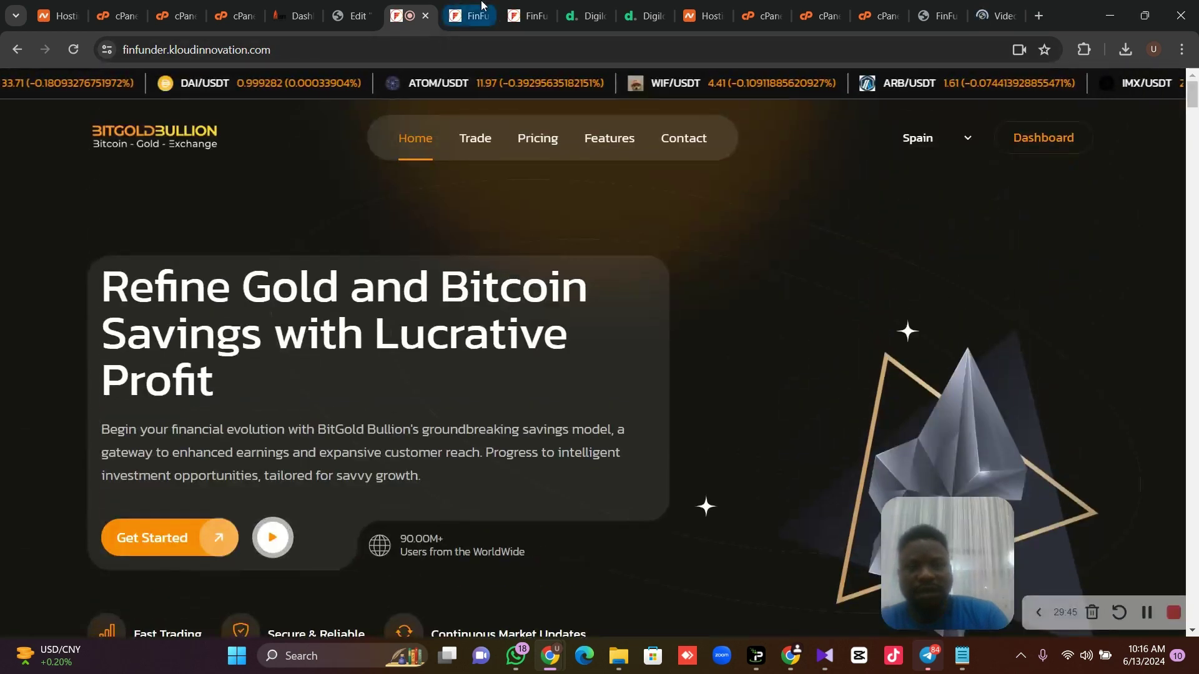
Browse the user dashboard's tradable pairs and Bitcoin trading page, returning to the BitGold Bullion home.
left_click(480, 5)
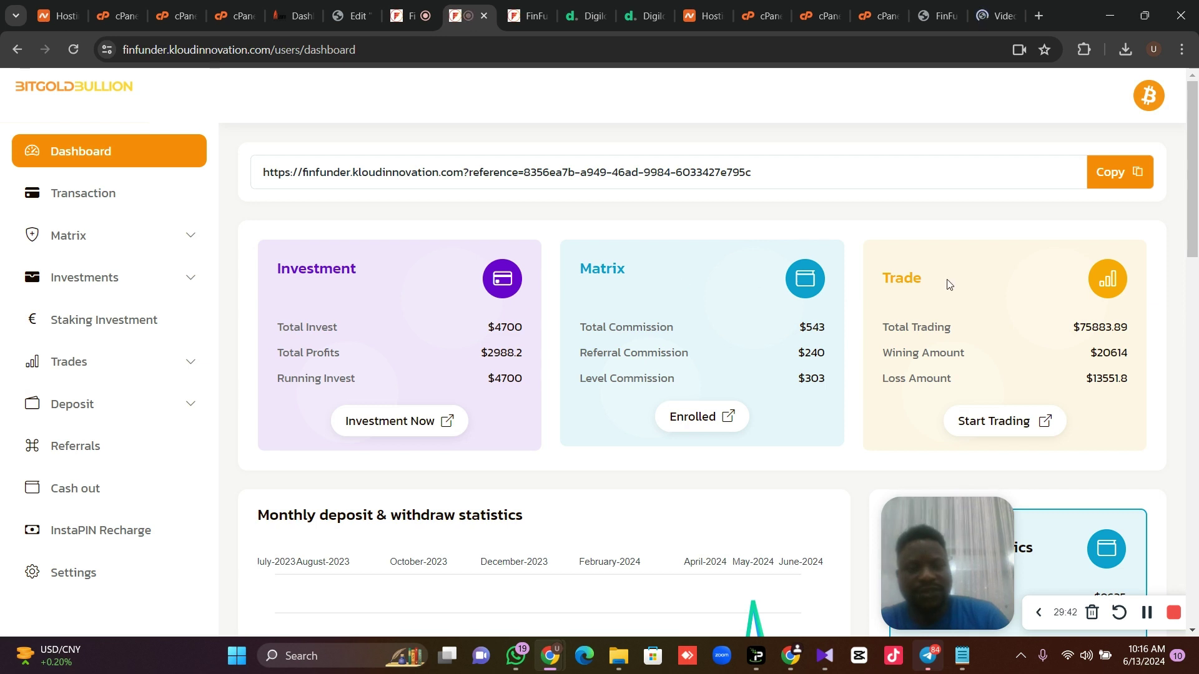
left_click(1003, 430)
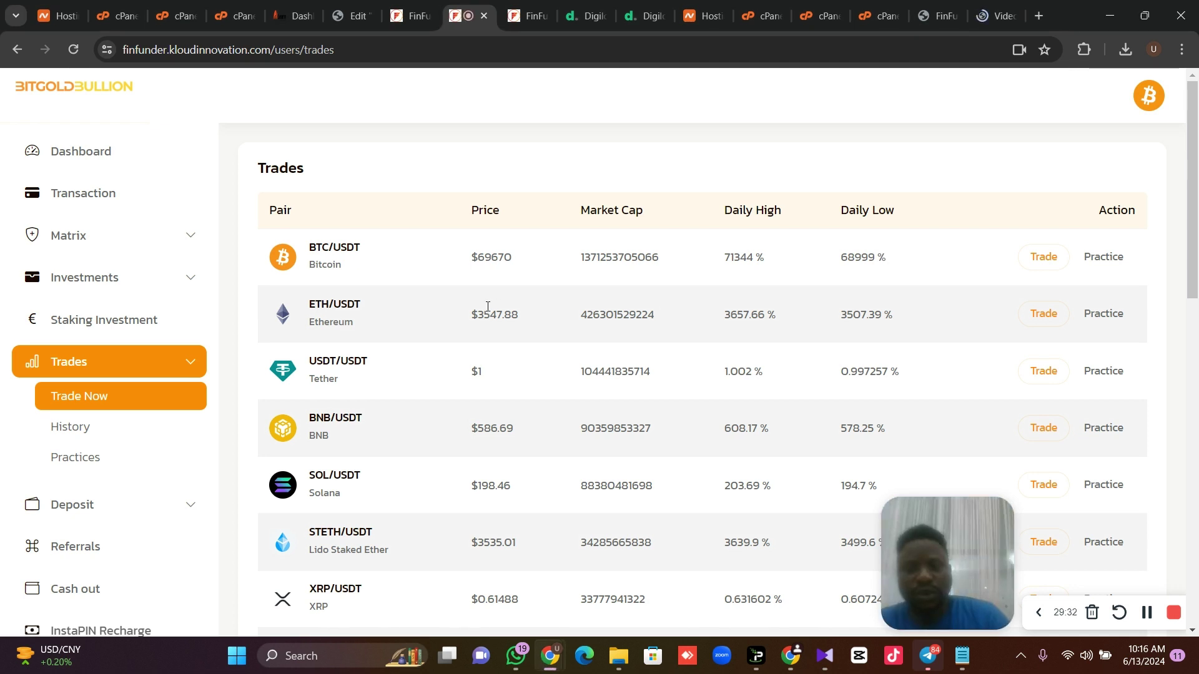
left_click(1046, 262)
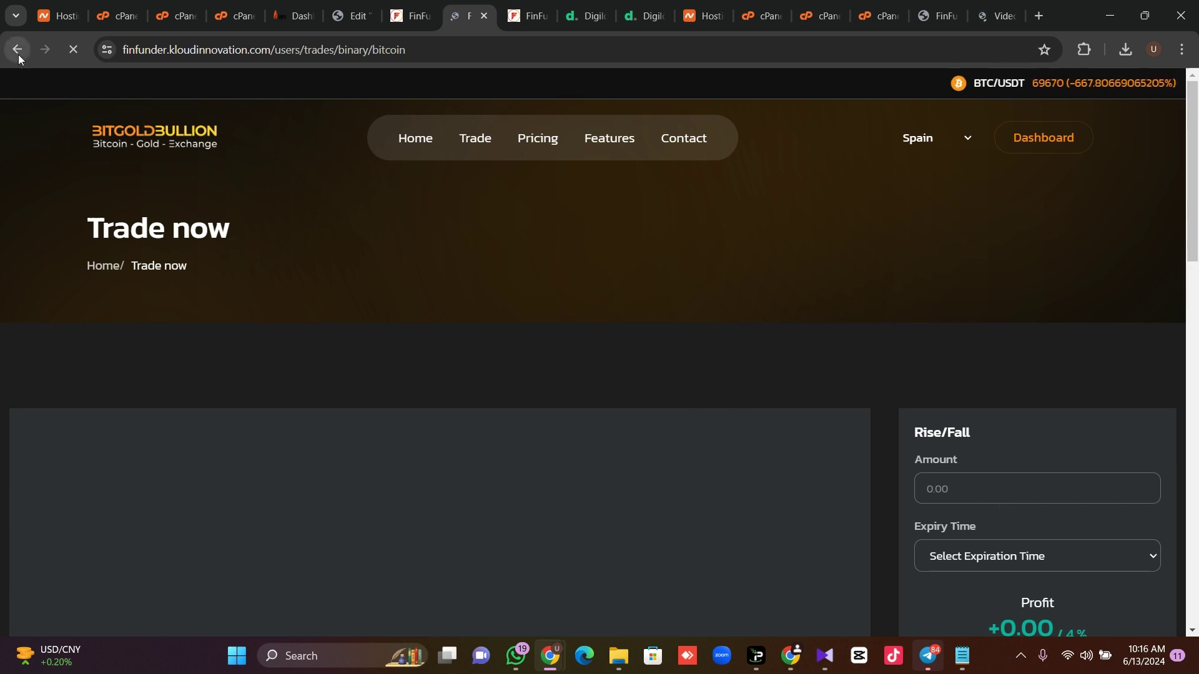
left_click(18, 56)
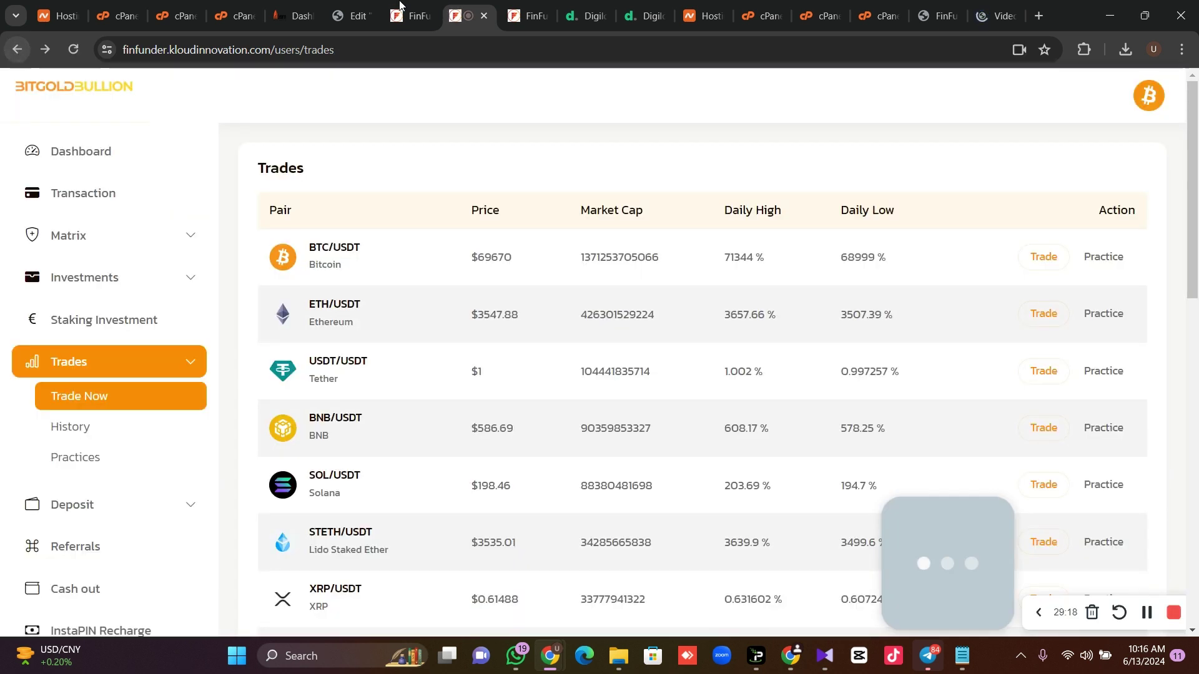
left_click(17, 51)
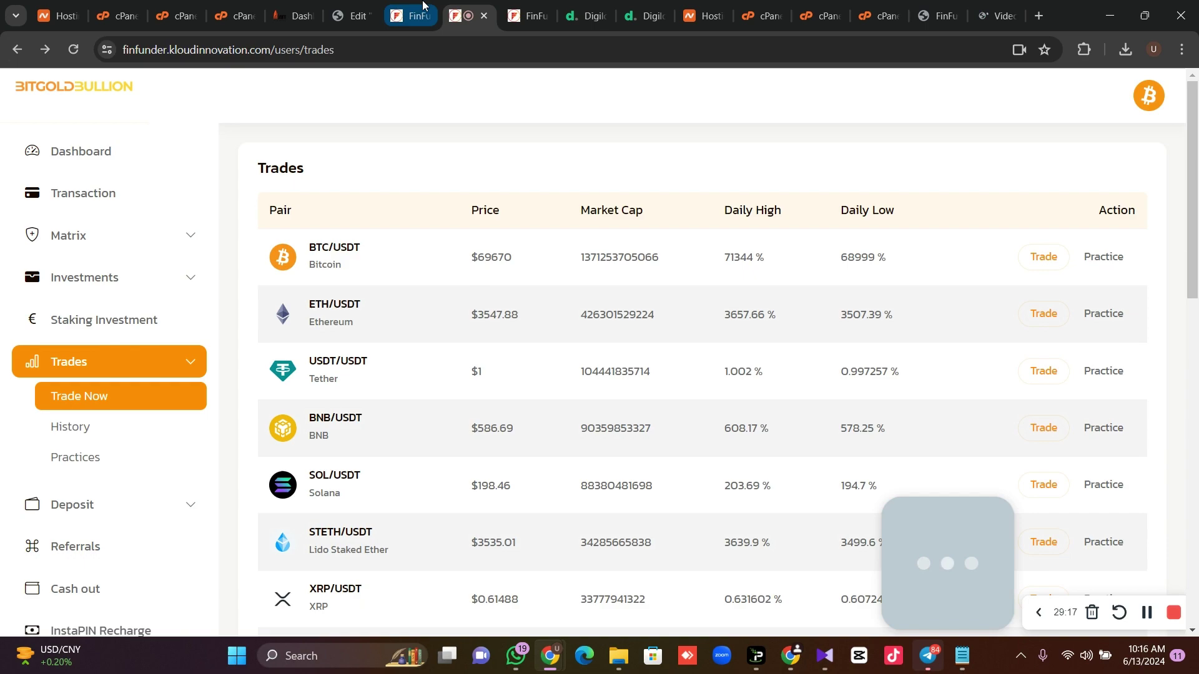
left_click_drag(1196, 99, 1196, 235)
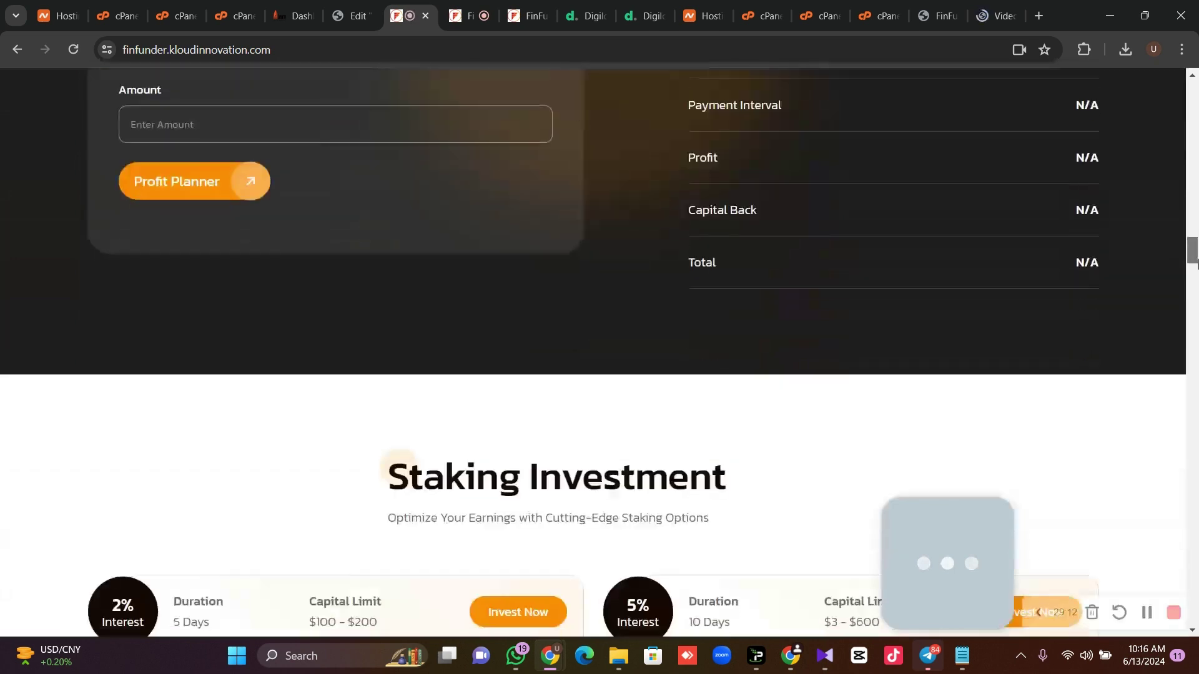
left_click_drag(1193, 234, 1053, 22)
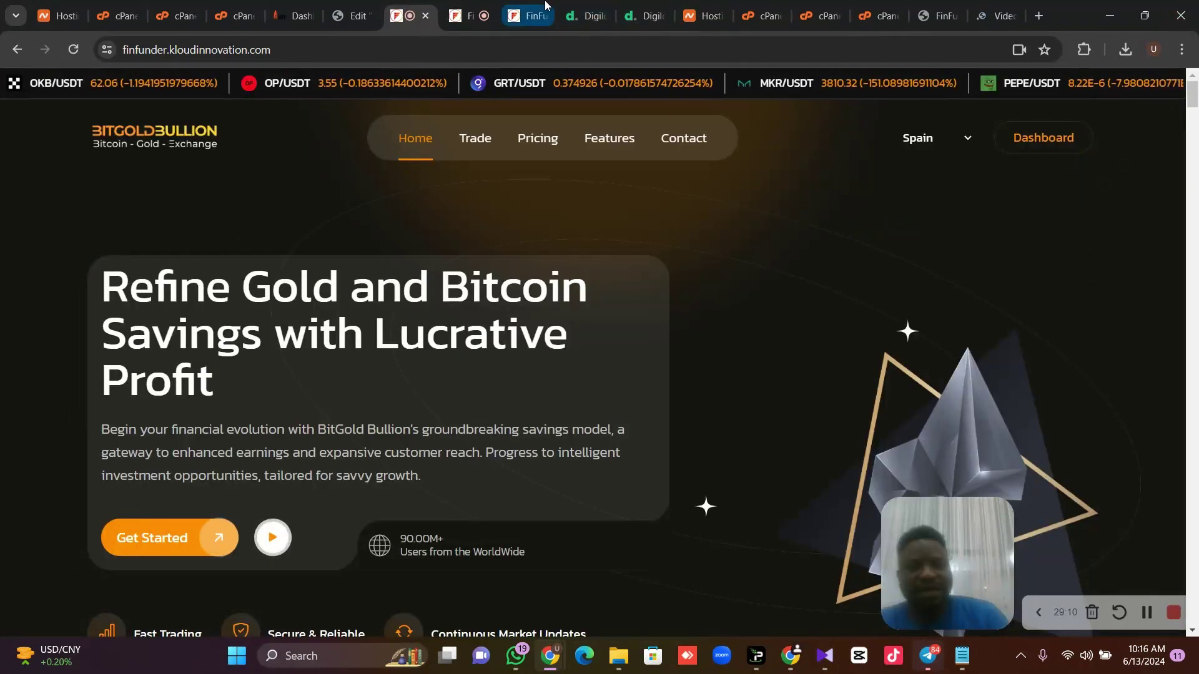
Sign in to the Finfunder admin dashboard and switch to the cPanel File Manager.
left_click(534, 12)
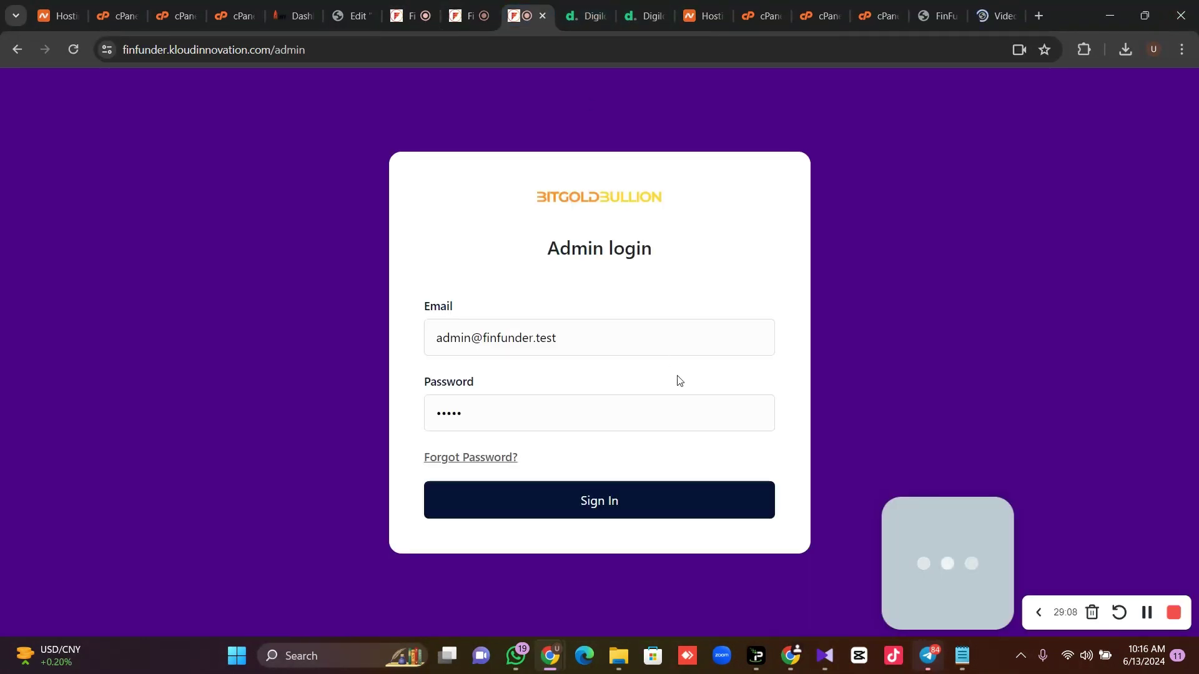
left_click(617, 505)
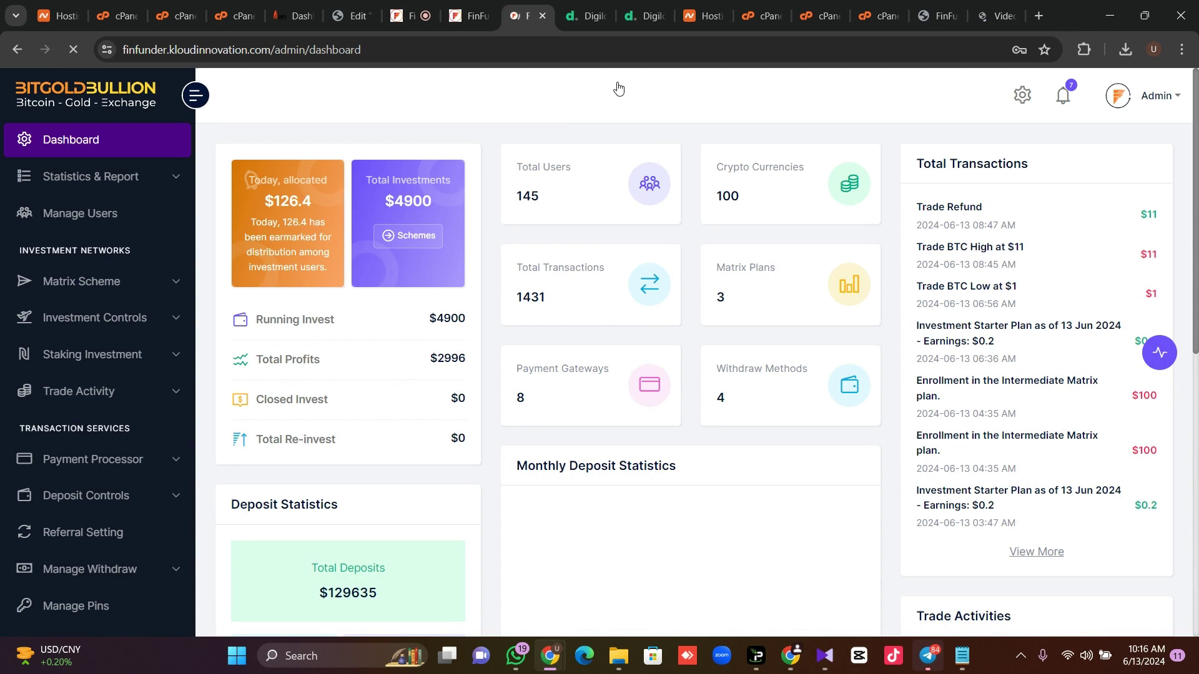
left_click(870, 6)
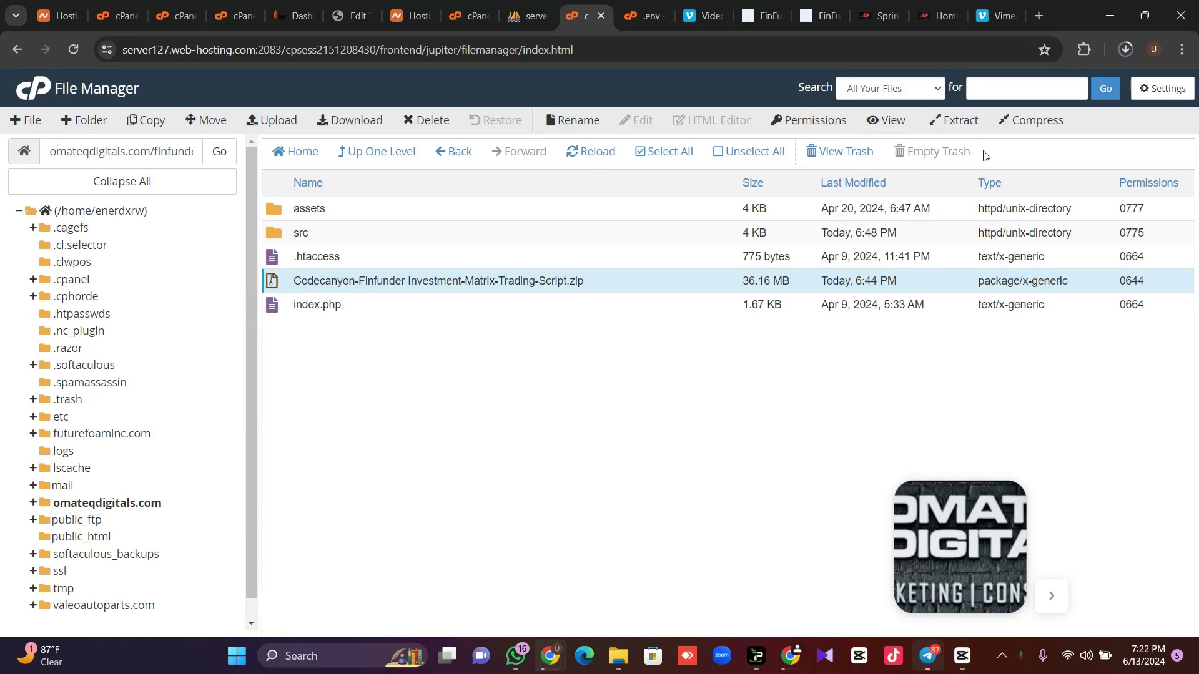
left_click(959, 120)
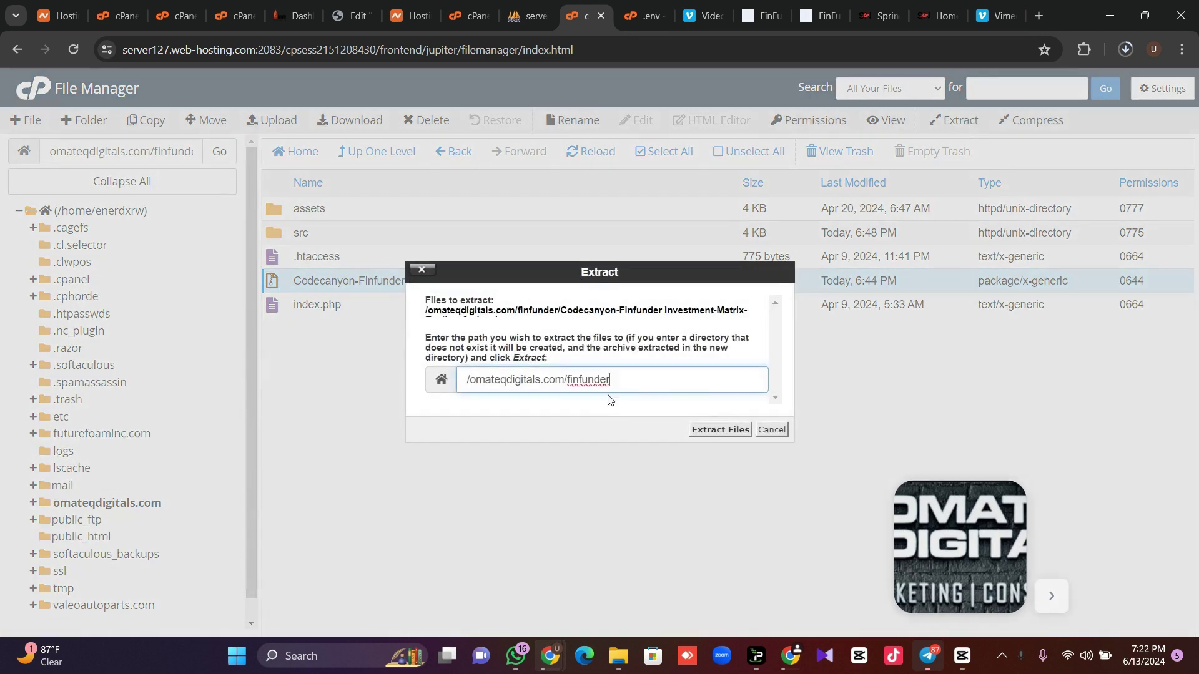
left_click(771, 430)
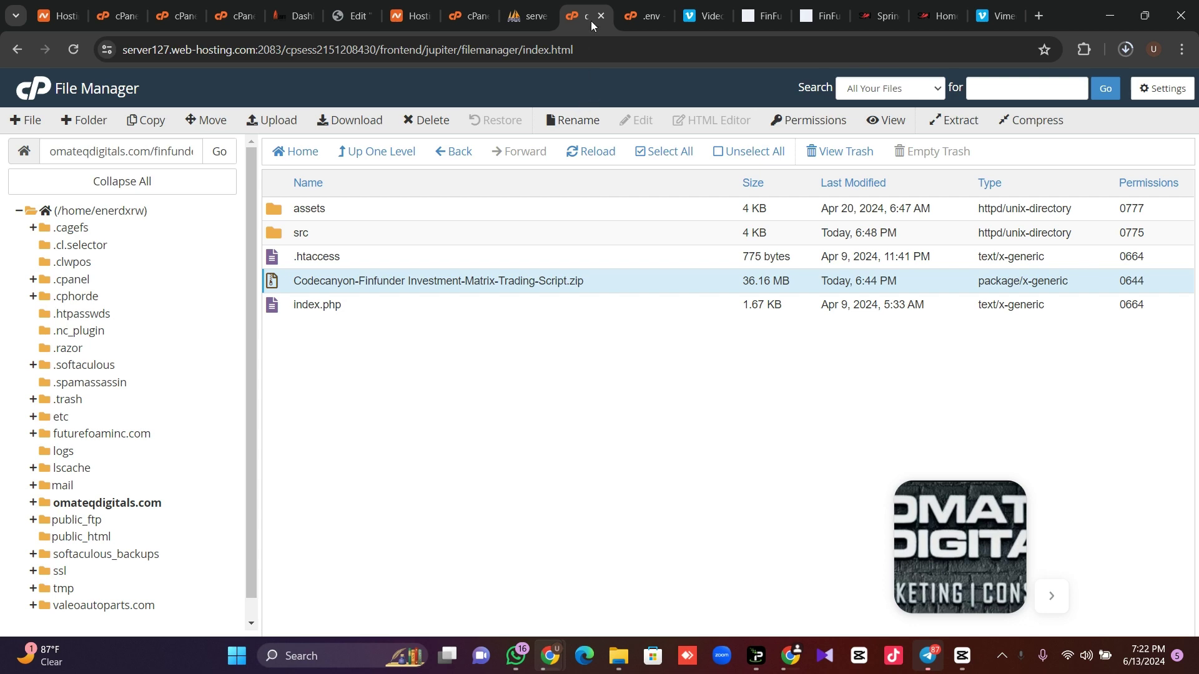
left_click(469, 8)
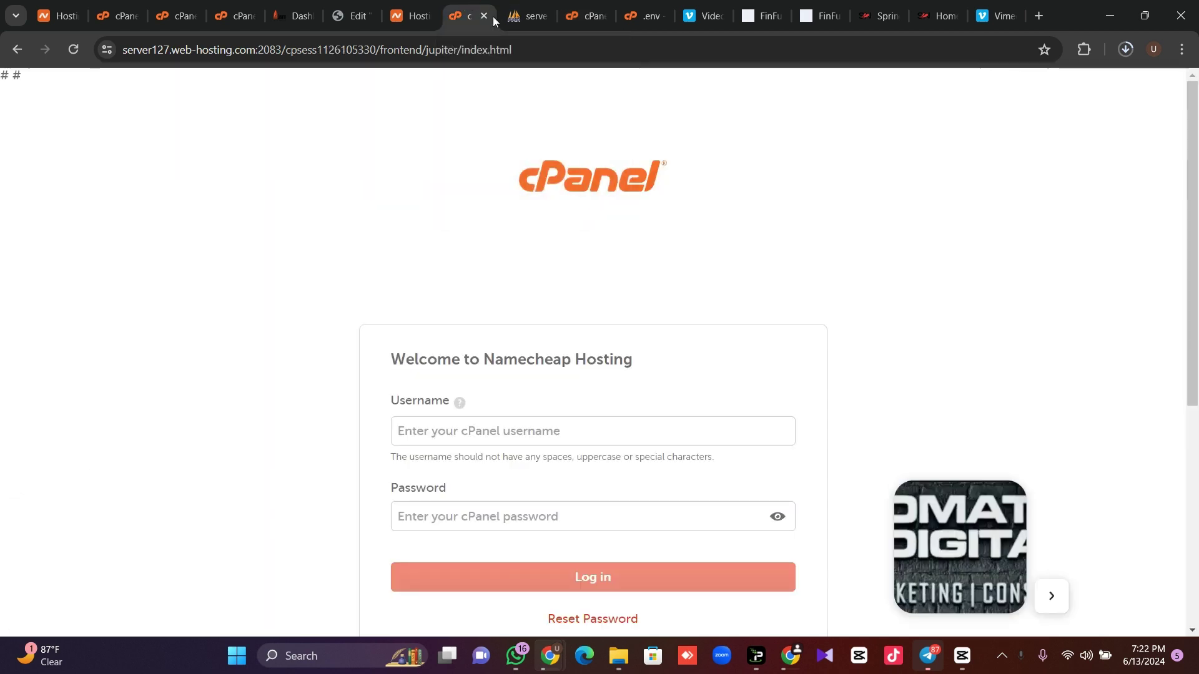
left_click(484, 17)
left_click(522, 8)
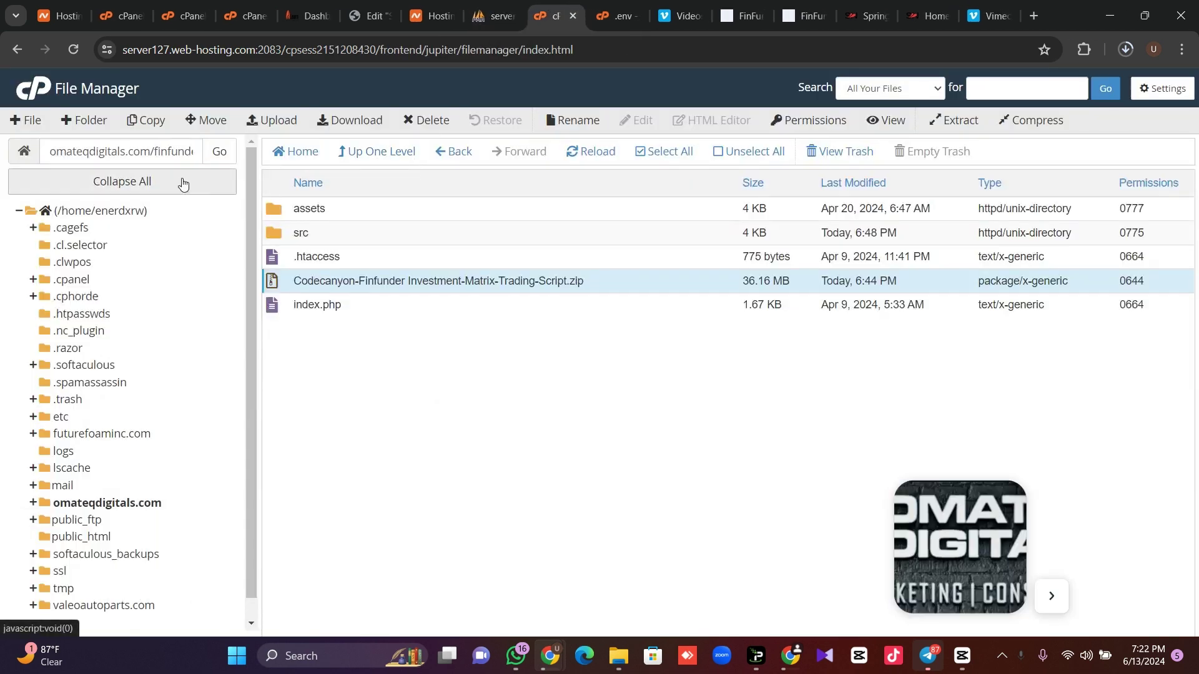
Return to the cPanel tools home and open MySQL Databases via the 'data' search.
left_click(38, 94)
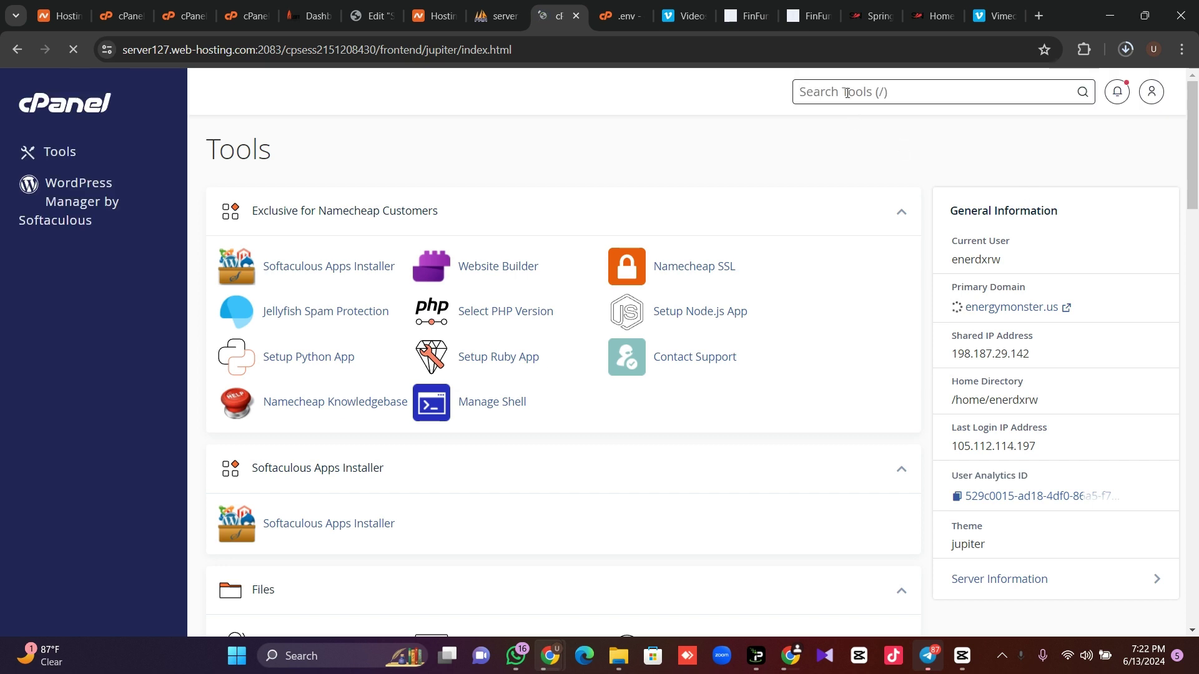
type("data")
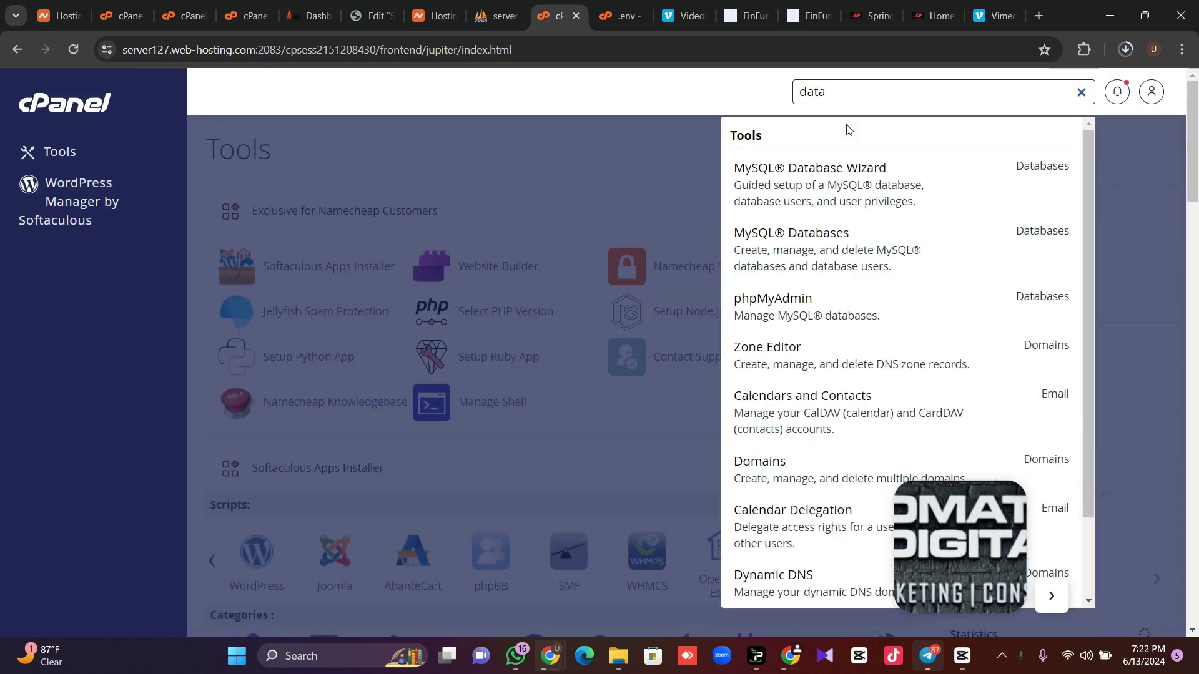
left_click(846, 244)
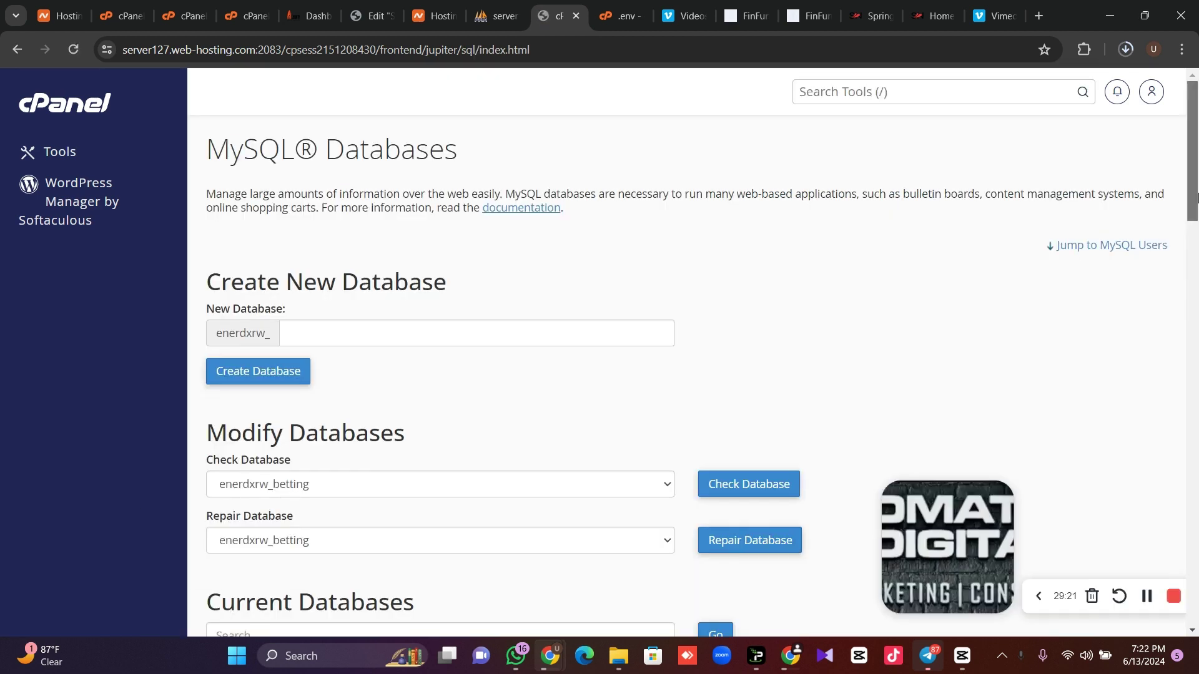
scroll(335, 196, "down", 2)
Fill in the new database name and the new user's name and password fields.
left_click(317, 184)
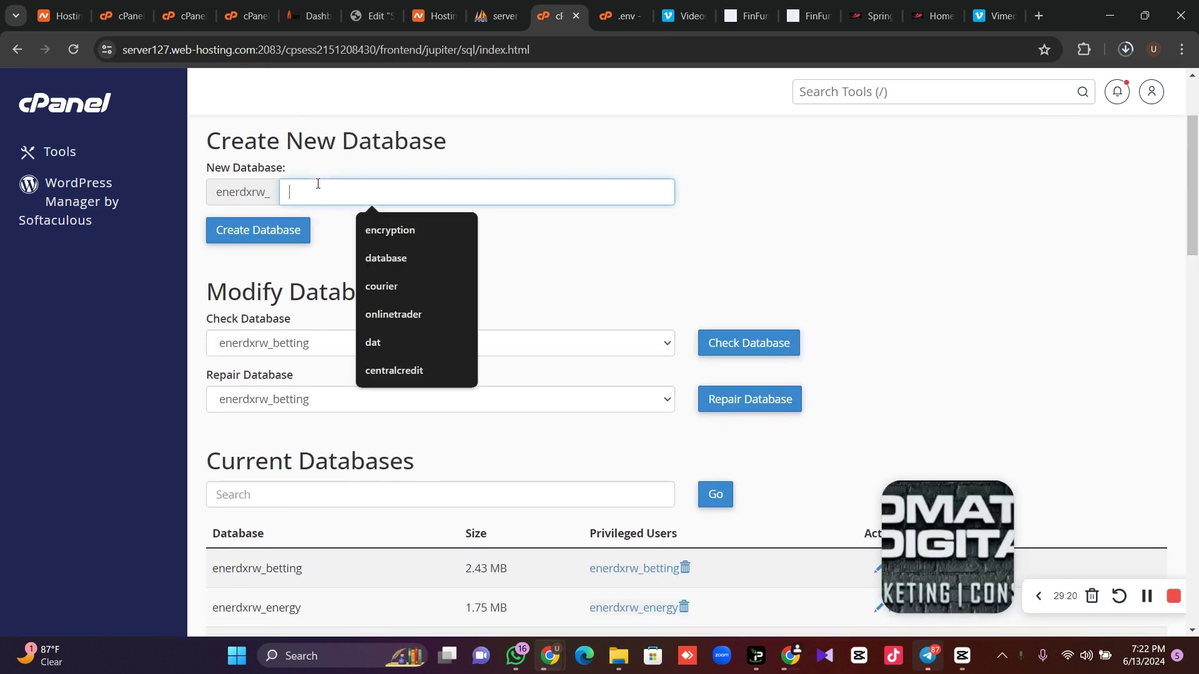
left_click_drag(1195, 209, 1197, 410)
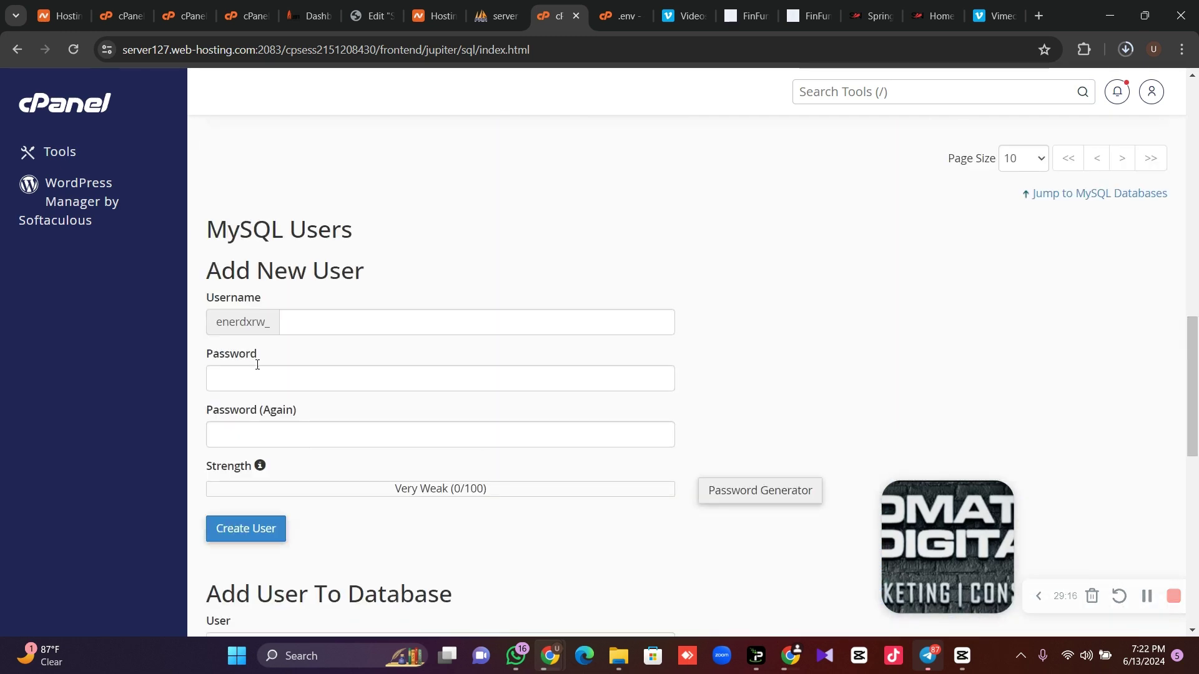
left_click(296, 325)
left_click(297, 384)
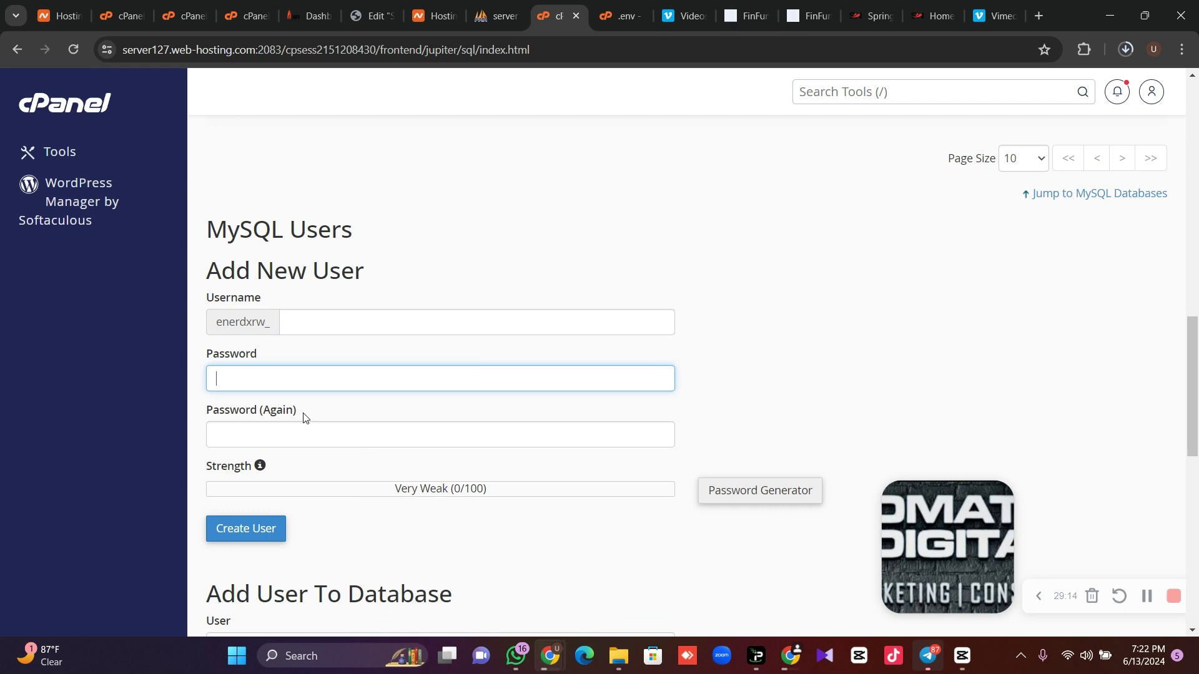
left_click(310, 434)
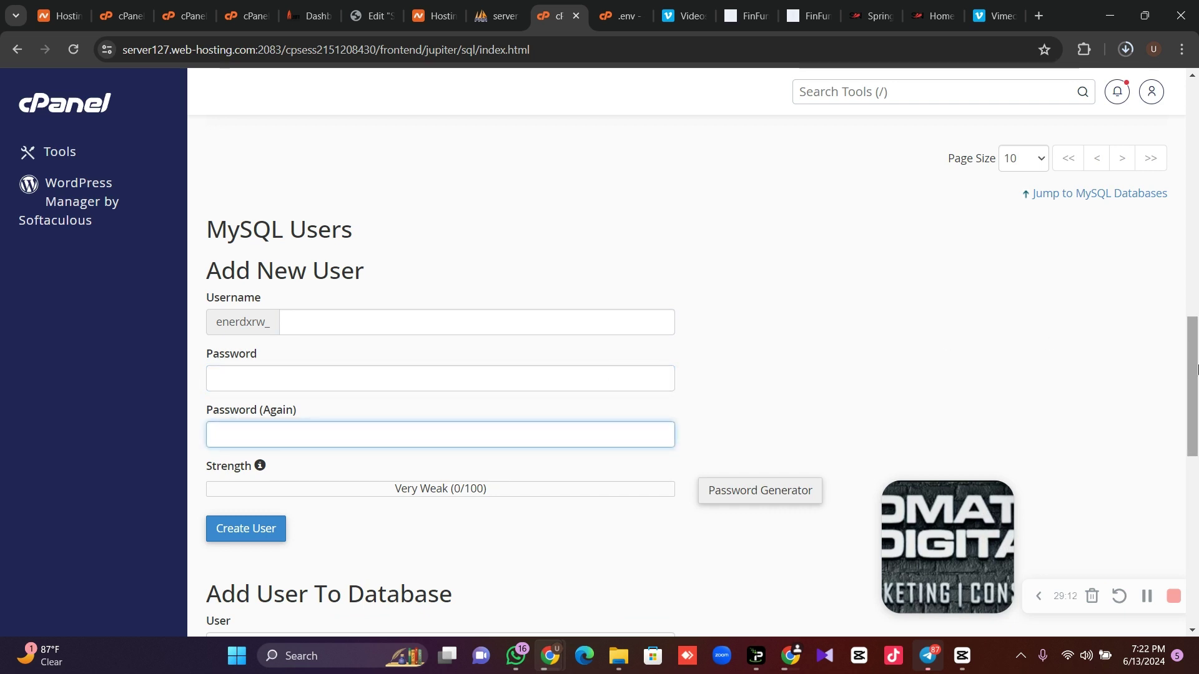
scroll(656, 347, "down", 2)
scroll(328, 338, "down", 2)
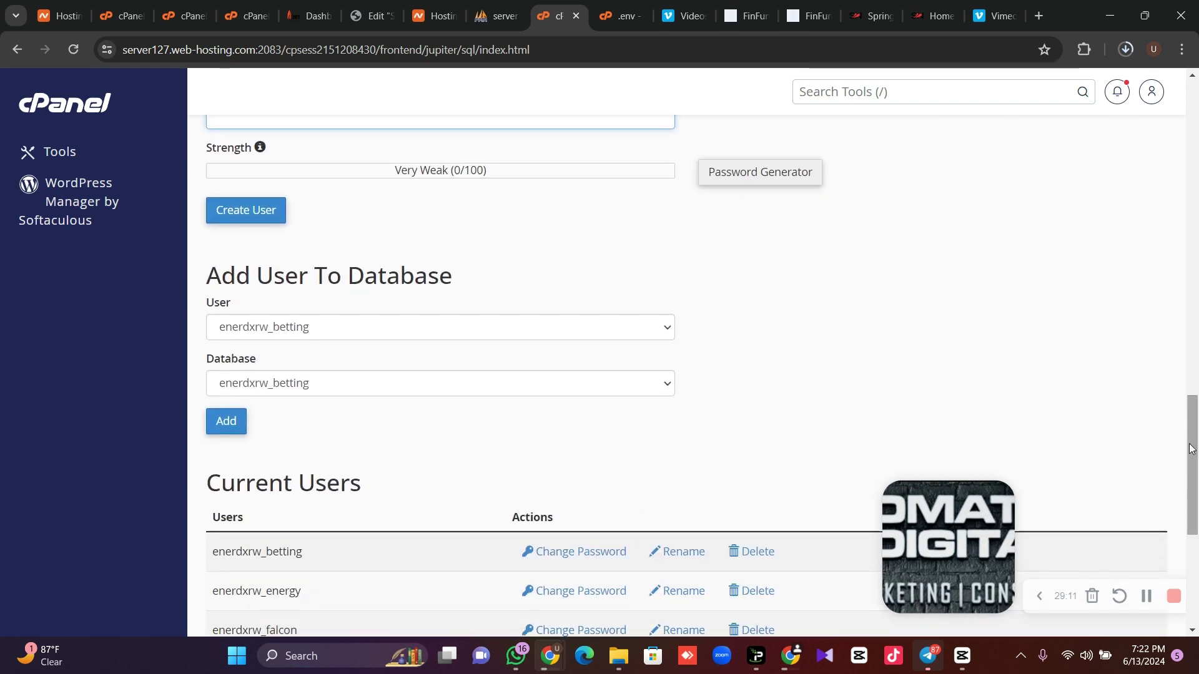
Add user enerdxrw_finfunder to database enerdxrw_finfunder.
left_click(317, 330)
left_click(321, 410)
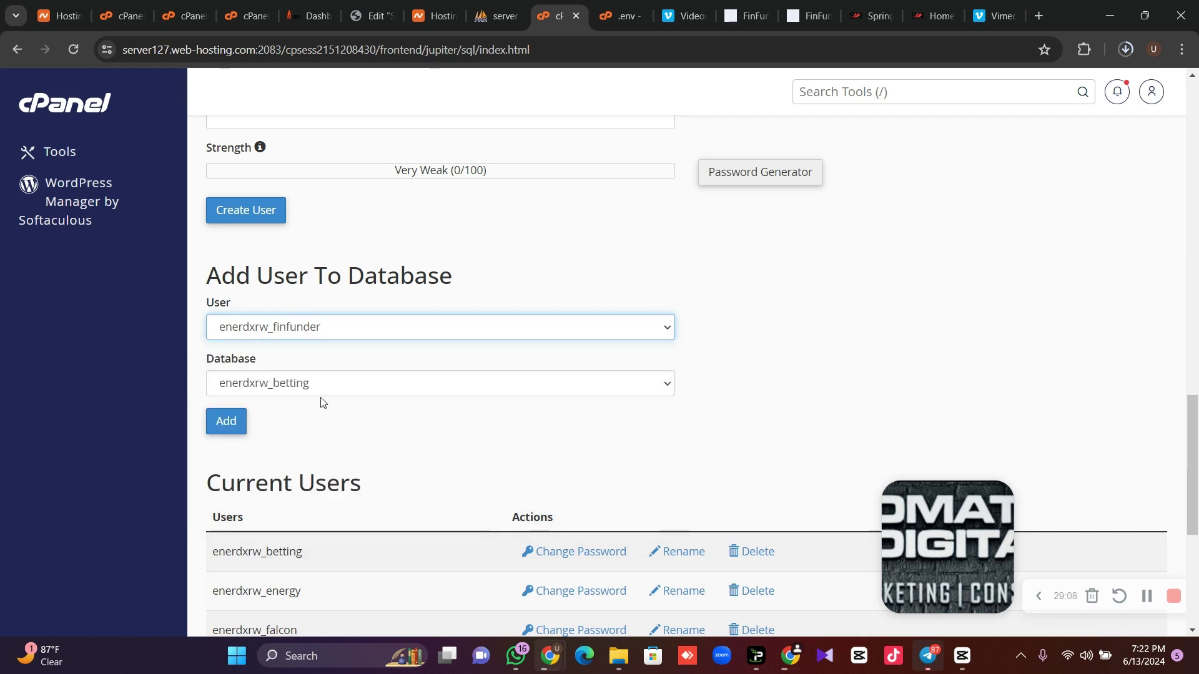
left_click(319, 386)
left_click(328, 466)
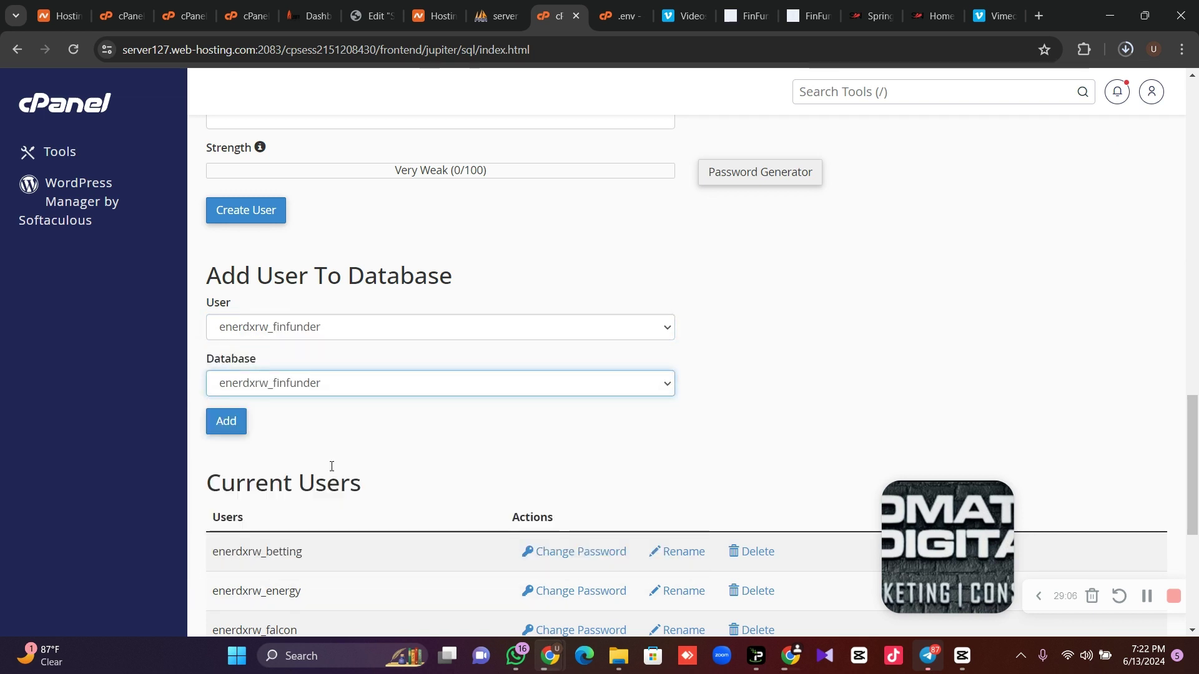
left_click(228, 422)
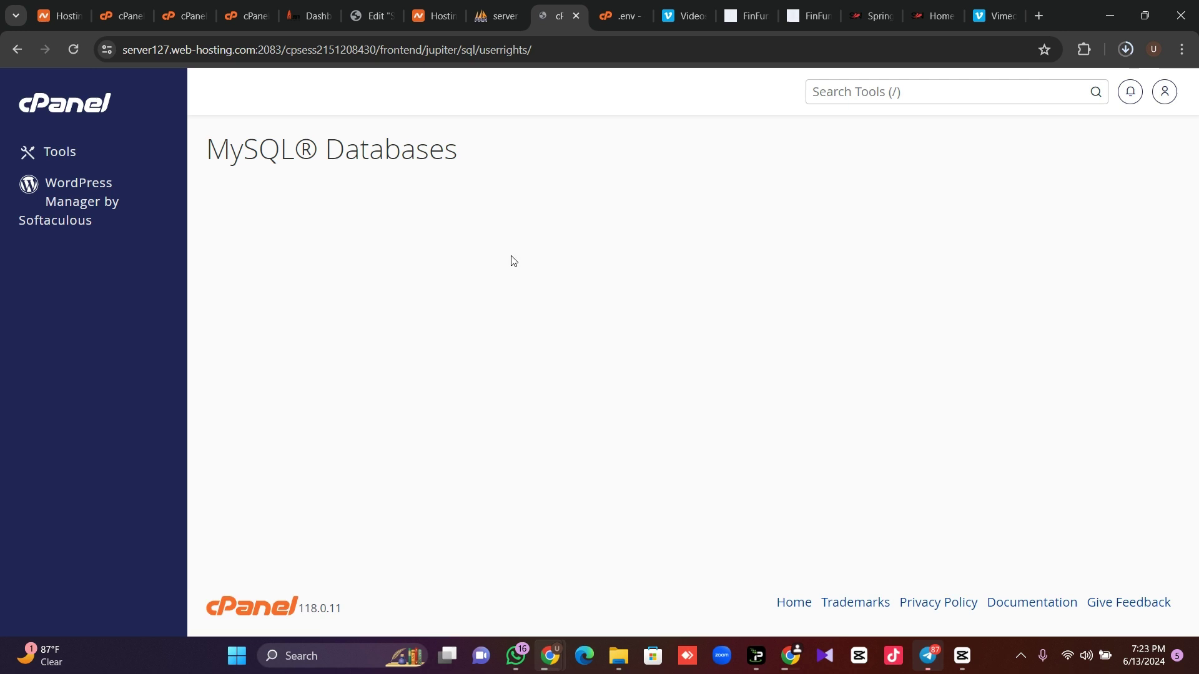
Grant ALL PRIVILEGES to the finfunder user and search the tools for php.
left_click(245, 292)
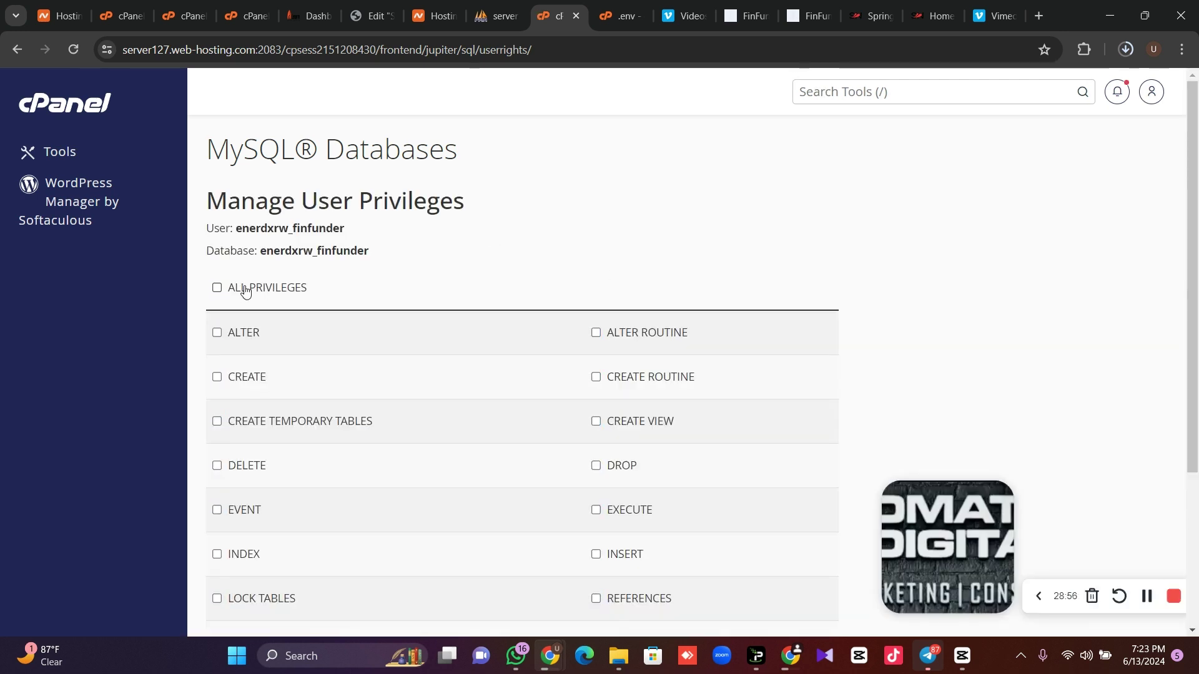
scroll(950, 303, "down", 3)
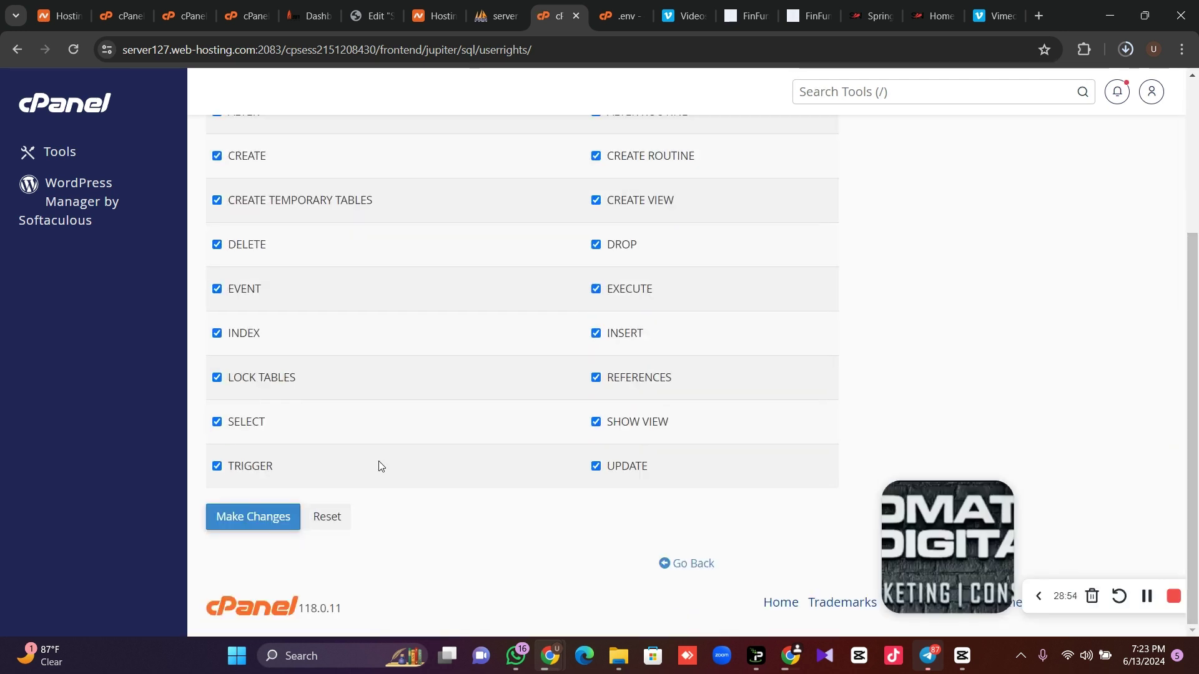
left_click(915, 94)
type("php")
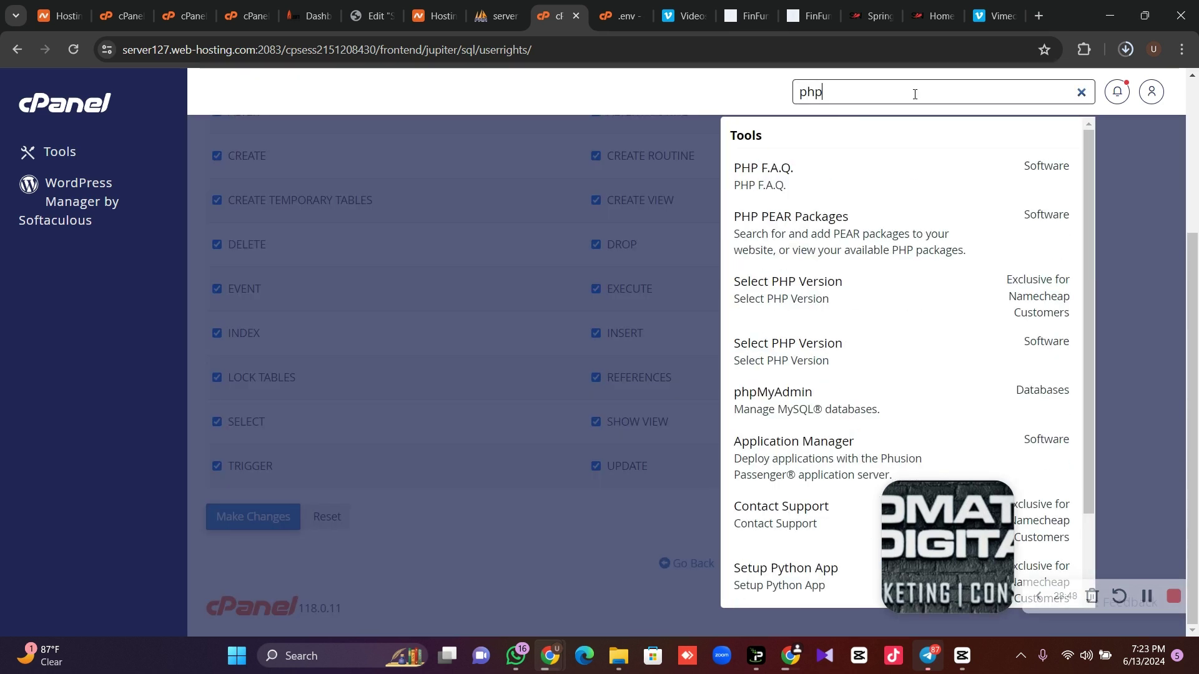
Launch phpMyAdmin and select the enerdxrw_finfunder database.
left_click(803, 412)
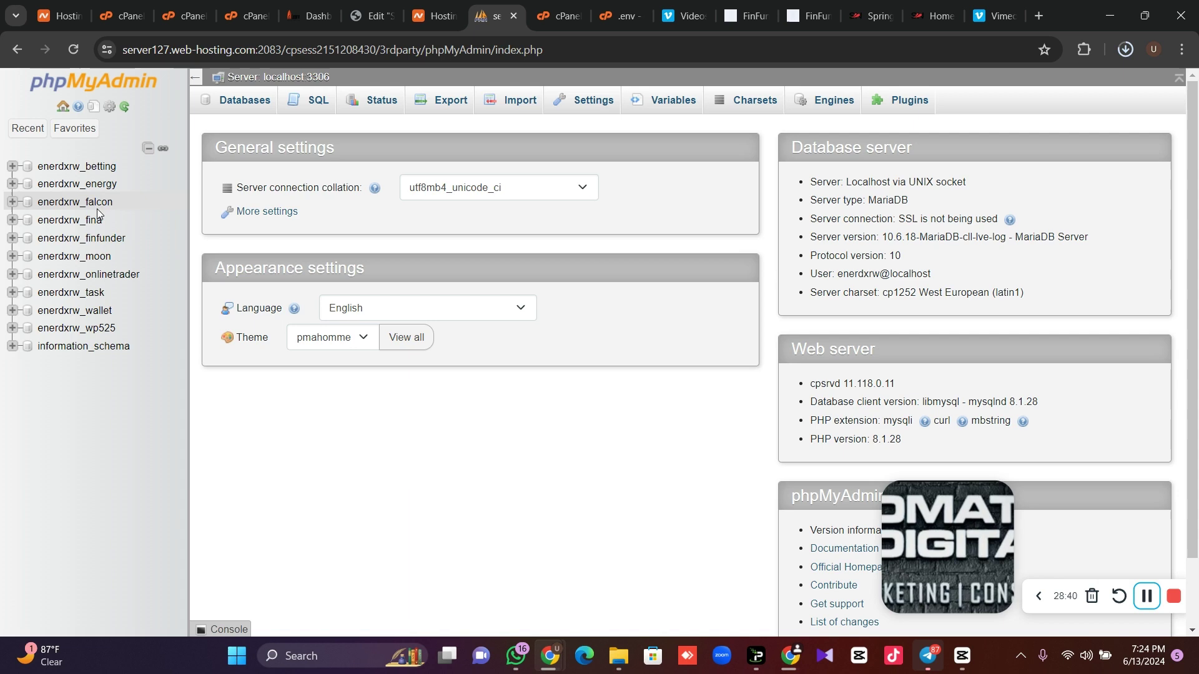
left_click(103, 240)
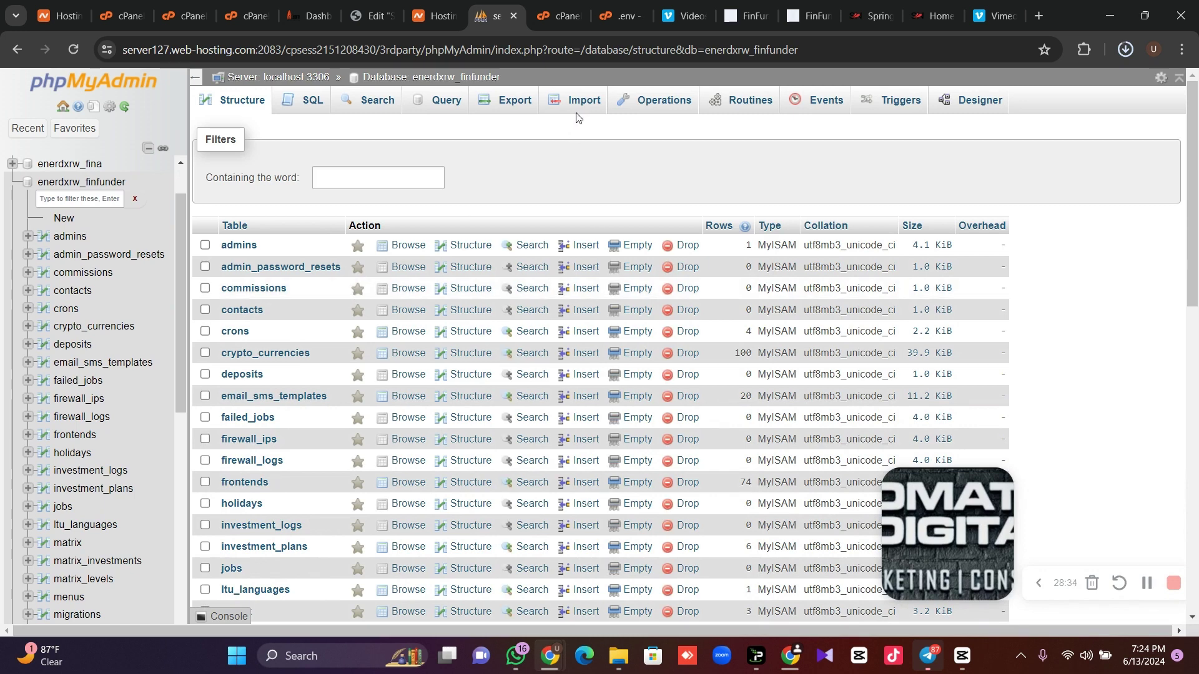
Import the enerdxrw_fina.sql dump into enerdxrw_finfunder, view its tables, and return to cPanel.
left_click(581, 109)
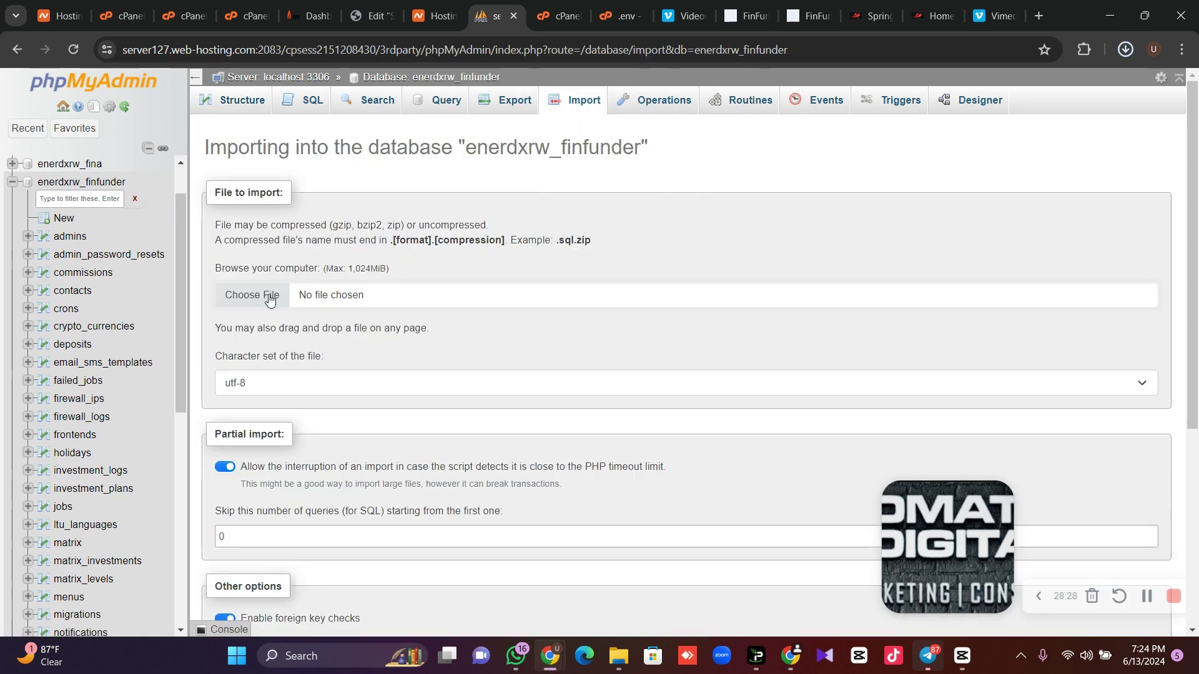
left_click(269, 296)
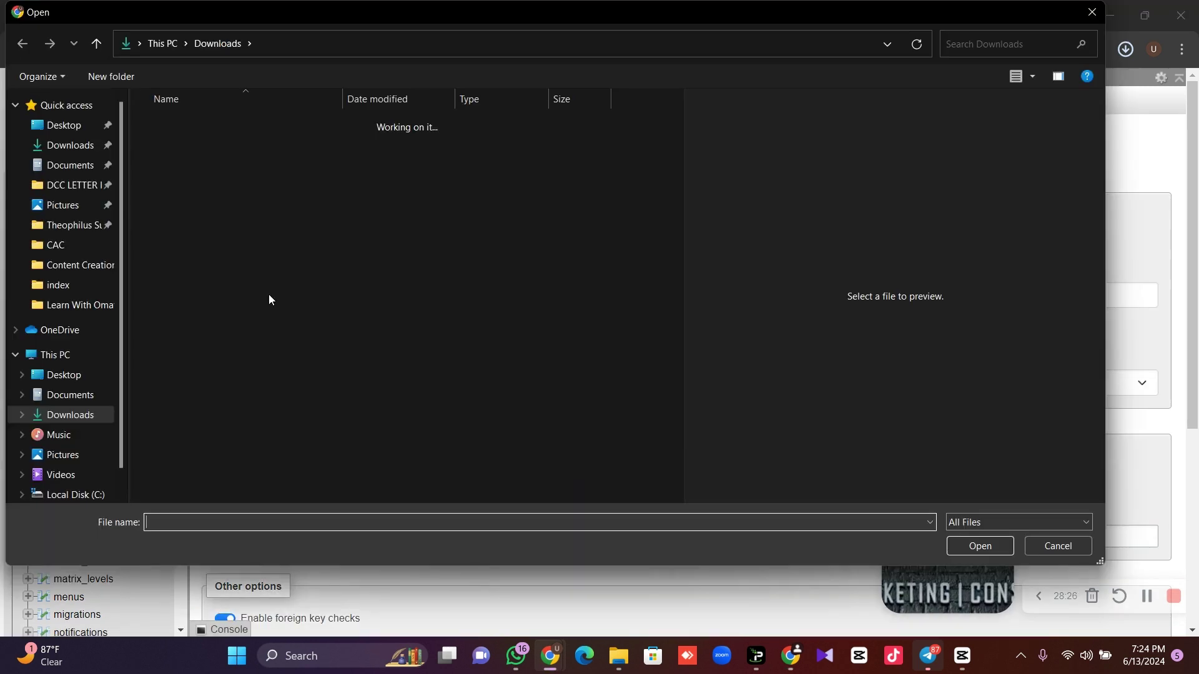
left_click(190, 142)
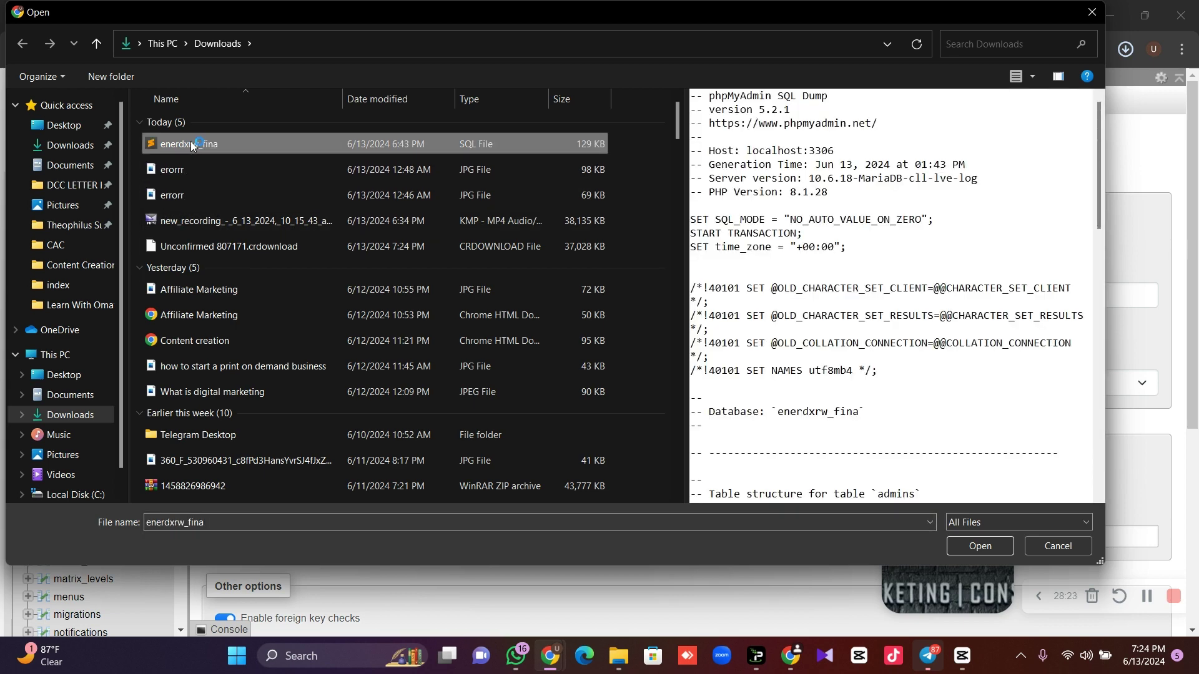
double_click(190, 142)
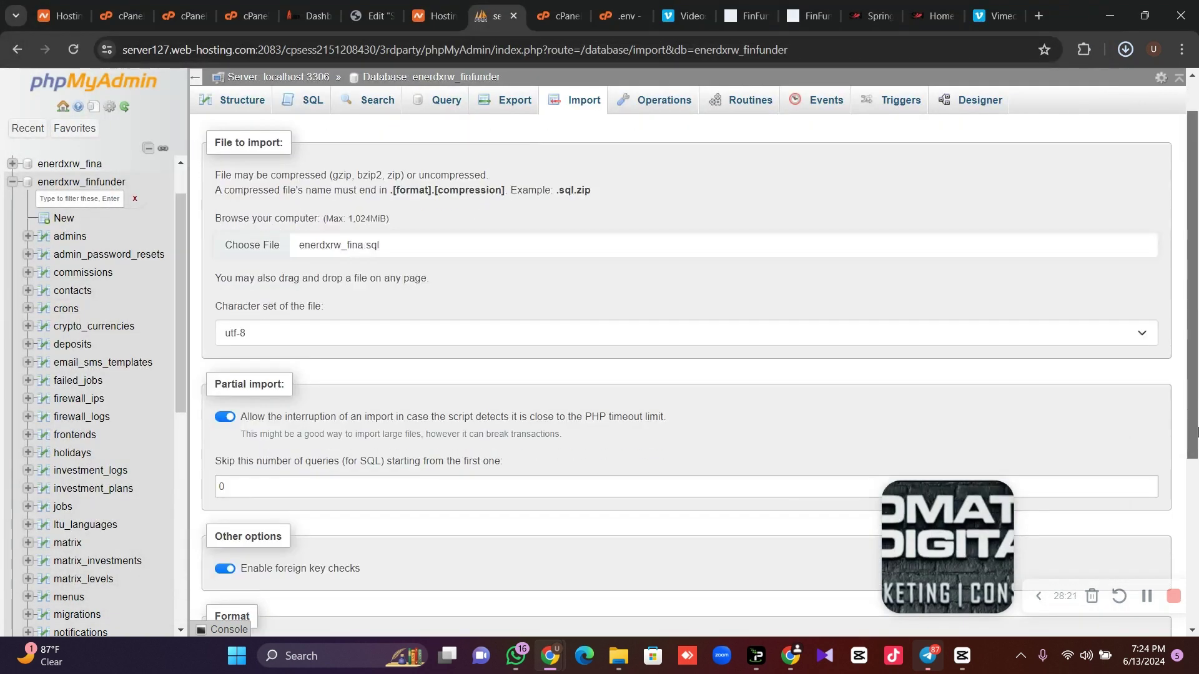
left_click_drag(1197, 268, 1197, 463)
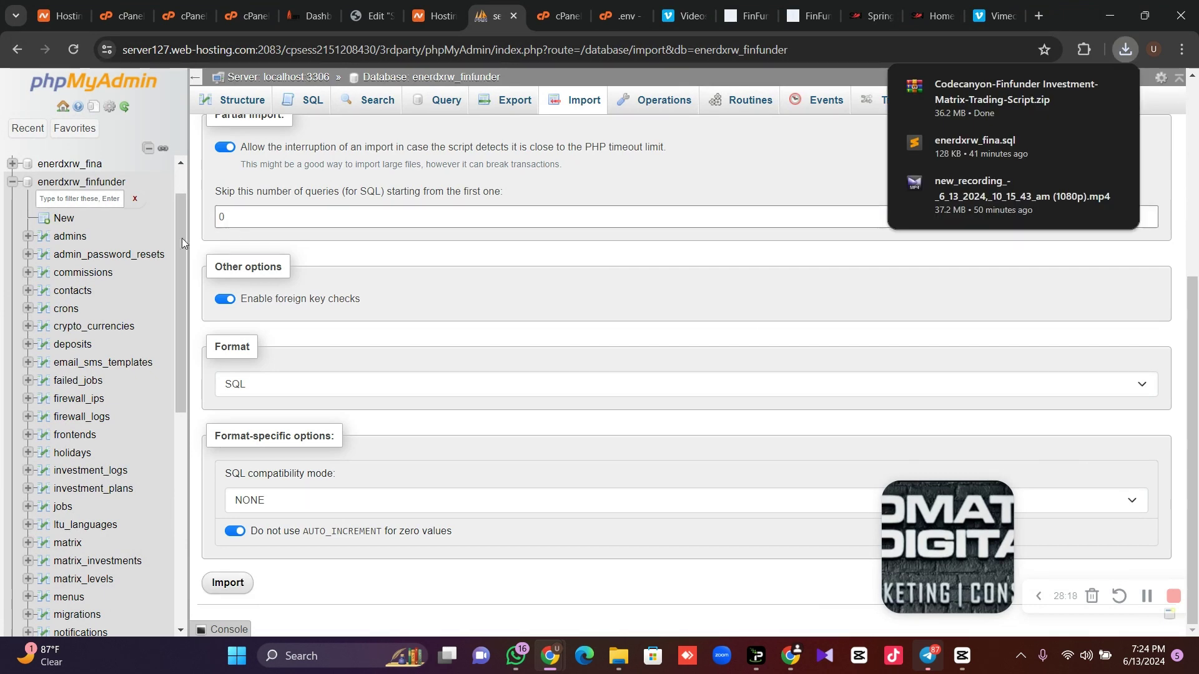
left_click(94, 186)
scroll(525, 310, "up", 3)
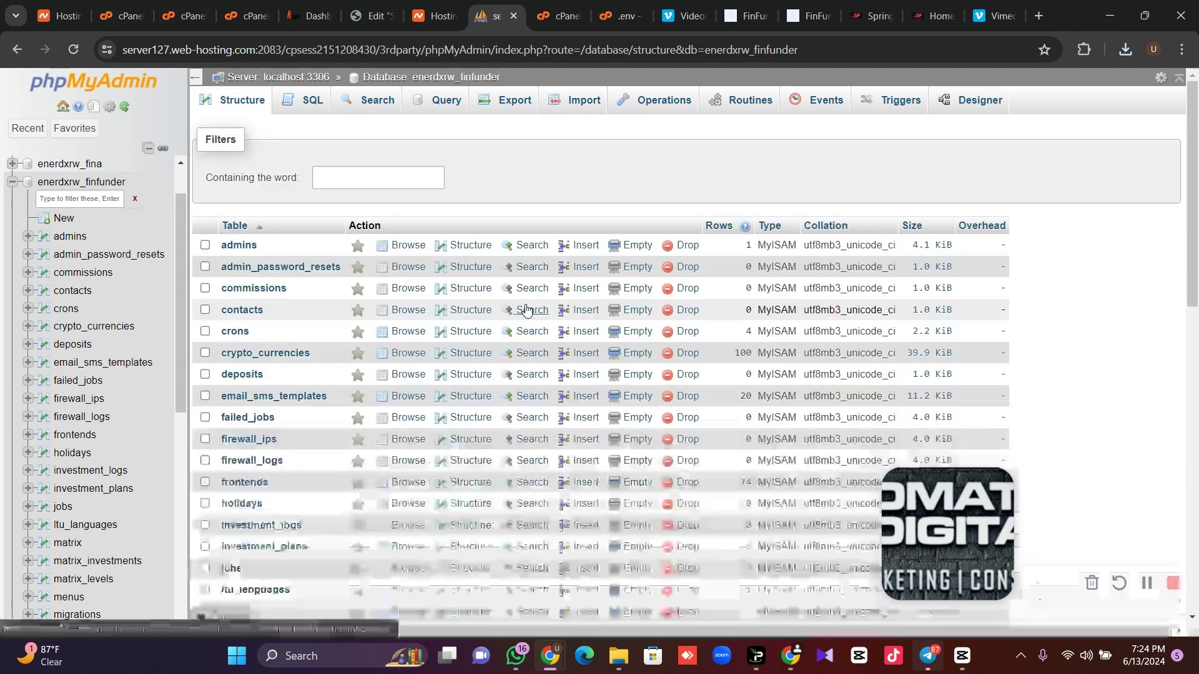
left_click(552, 8)
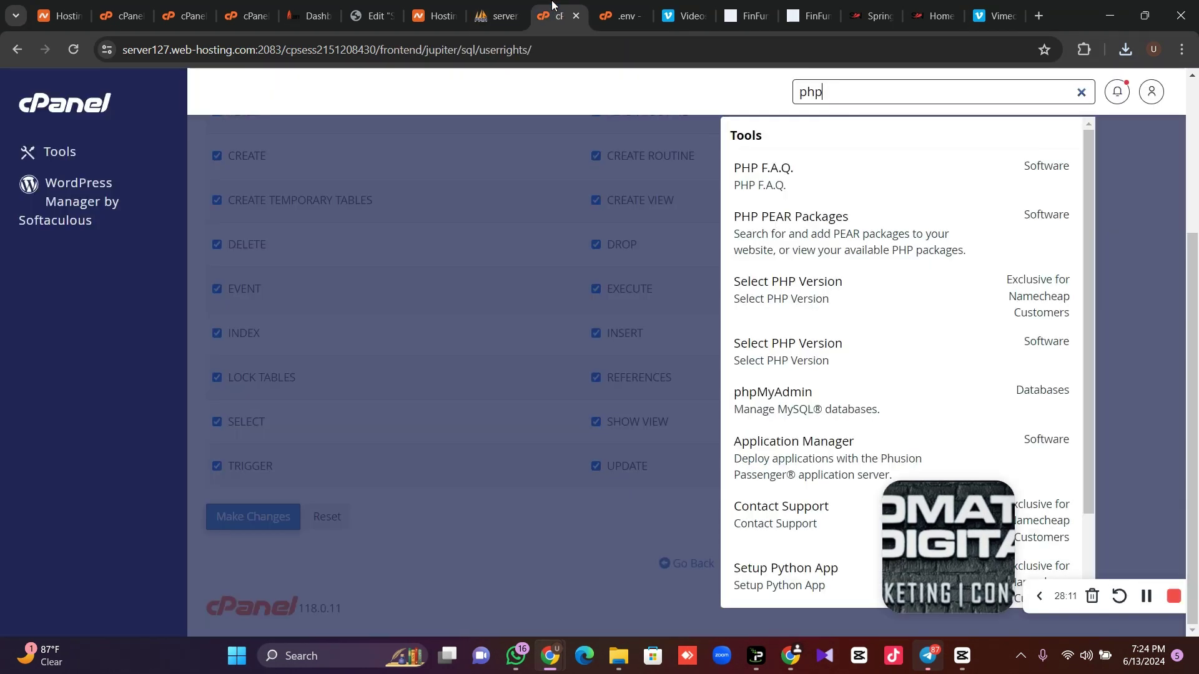
In File Manager navigate into omateqdigitals.com/finfunder/src.
left_click(456, 126)
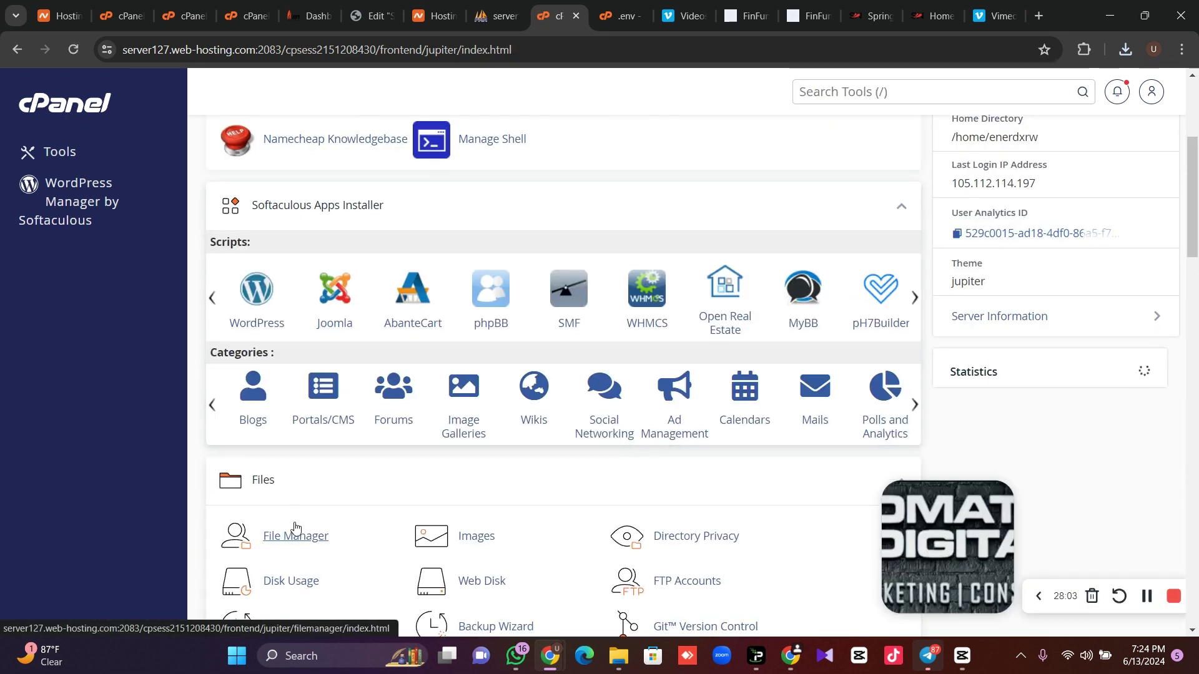
left_click(296, 536)
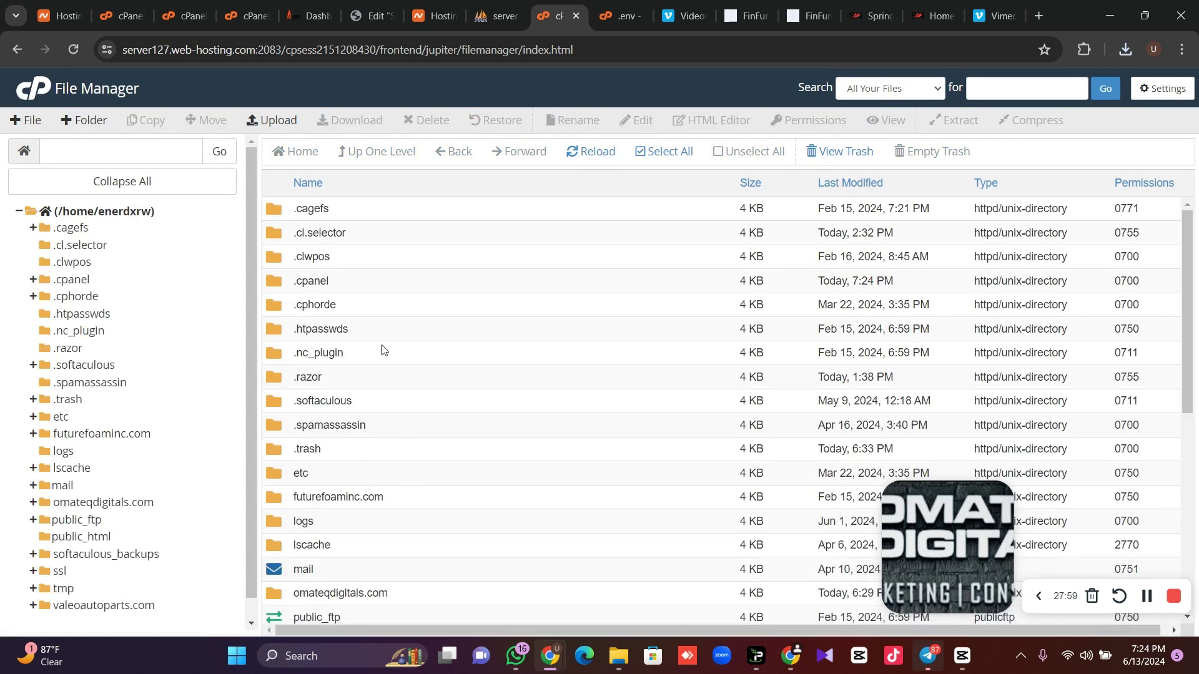
double_click(409, 596)
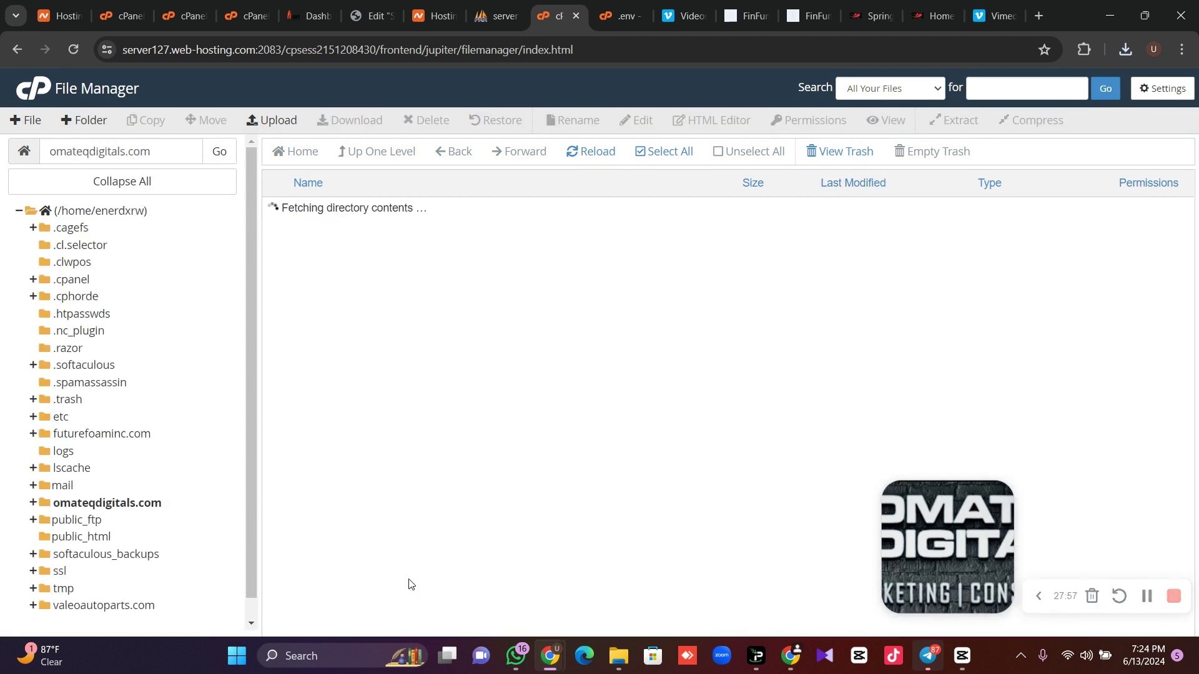
double_click(390, 354)
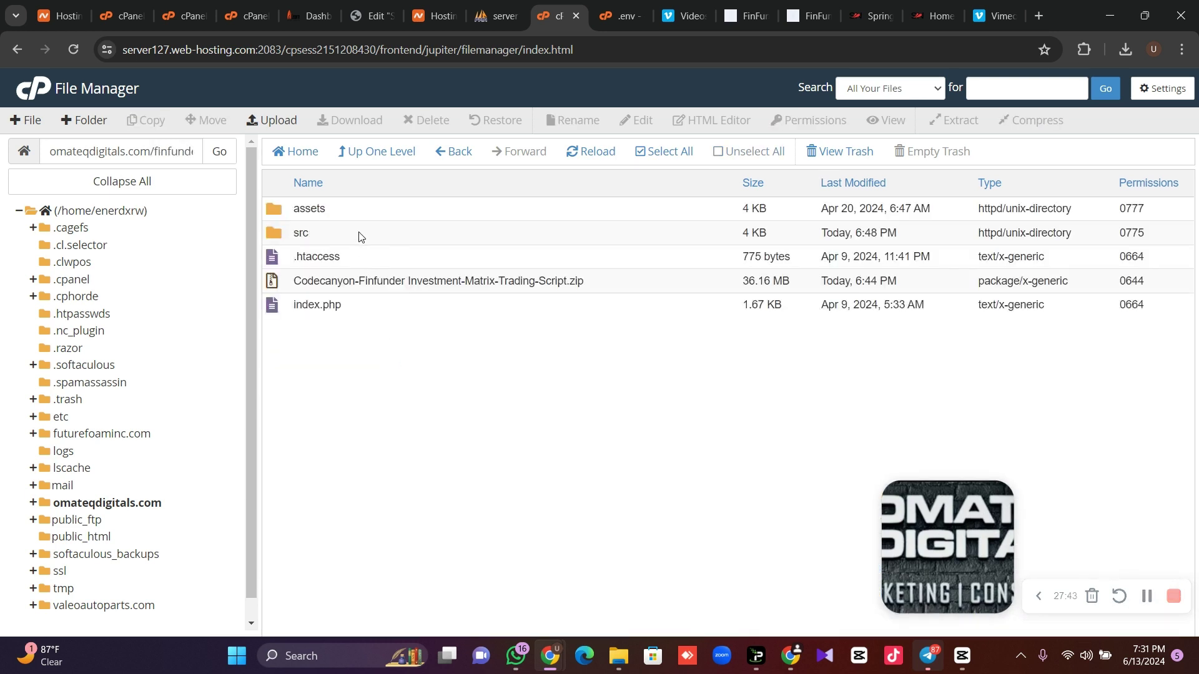
double_click(359, 234)
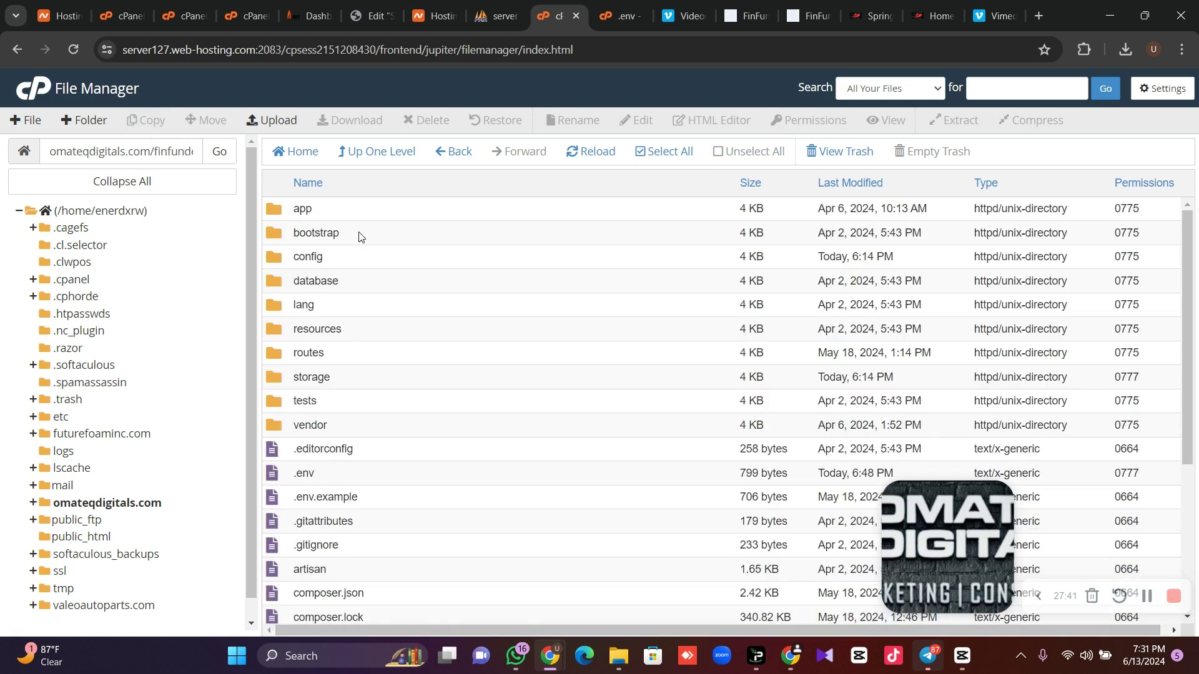
Select the .env file and bring up its context actions.
left_click(336, 473)
right_click(336, 473)
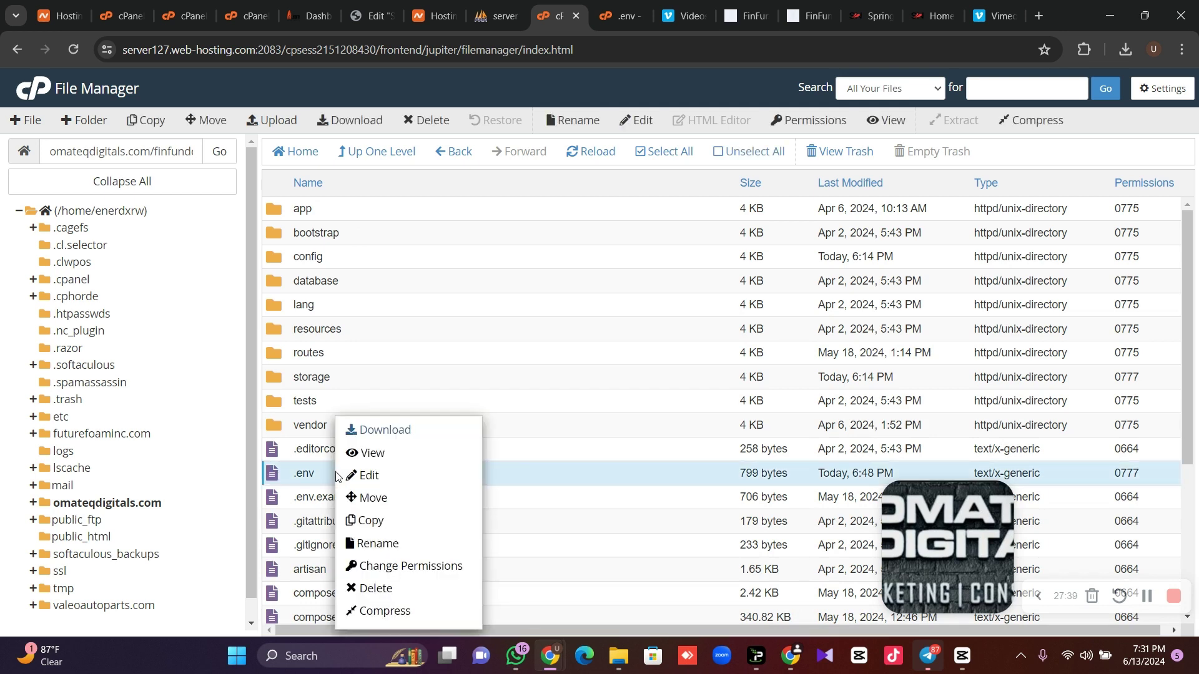
Open .env in the editor and review the app name and site URL lines.
left_click(371, 474)
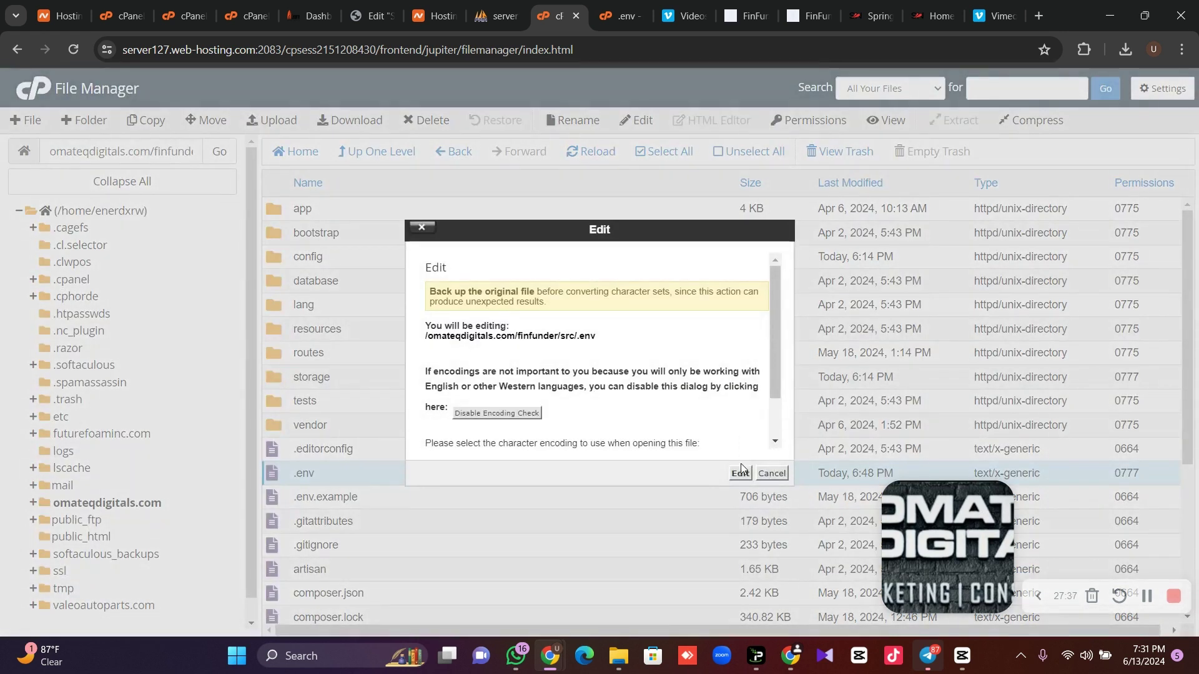
left_click(739, 472)
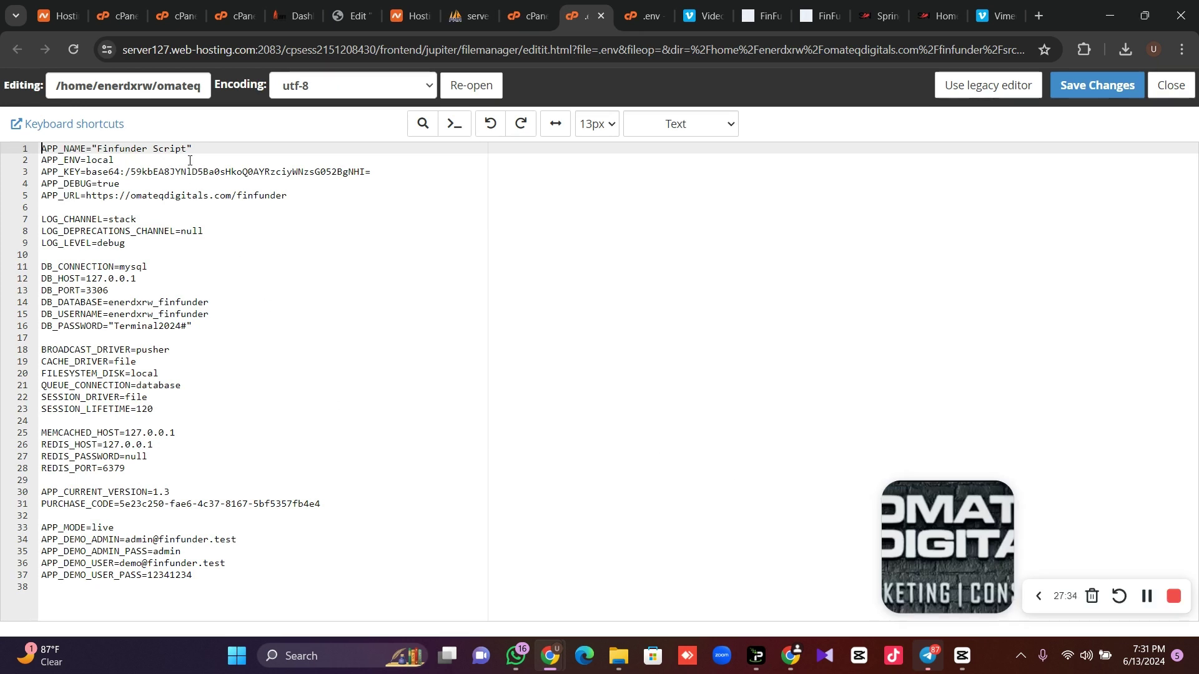
left_click_drag(188, 148, 107, 148)
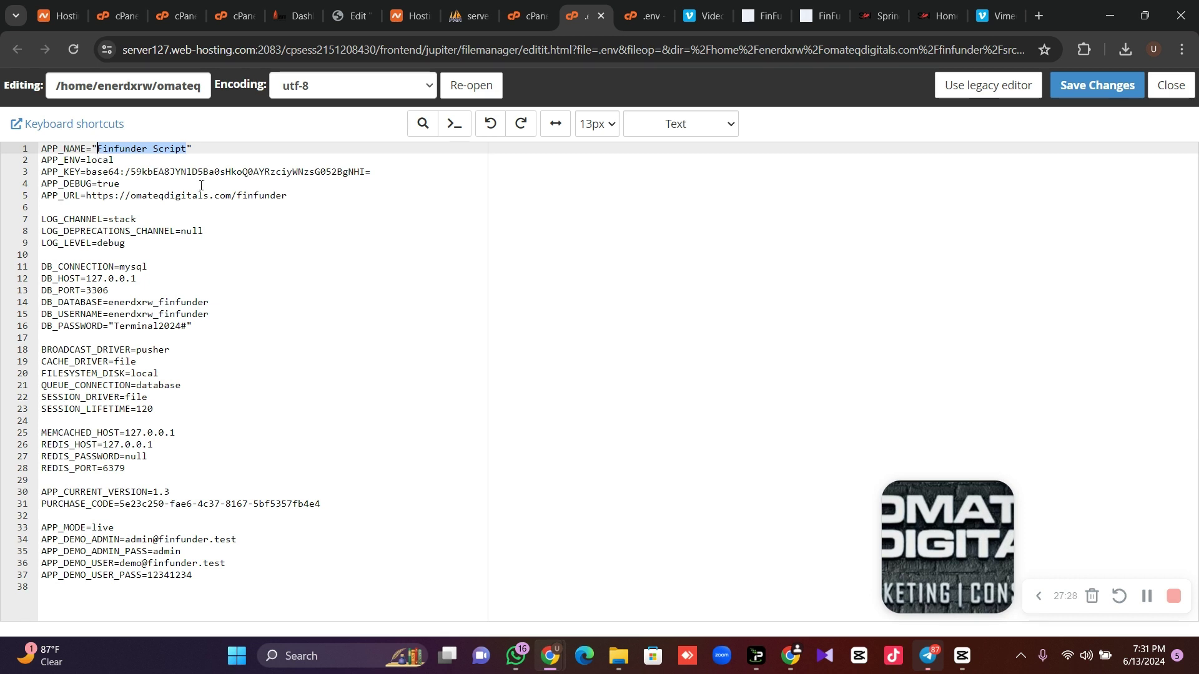
mouse_move(291, 196)
left_mouse_down()
mouse_move(101, 196)
mouse_move(187, 195)
left_mouse_up()
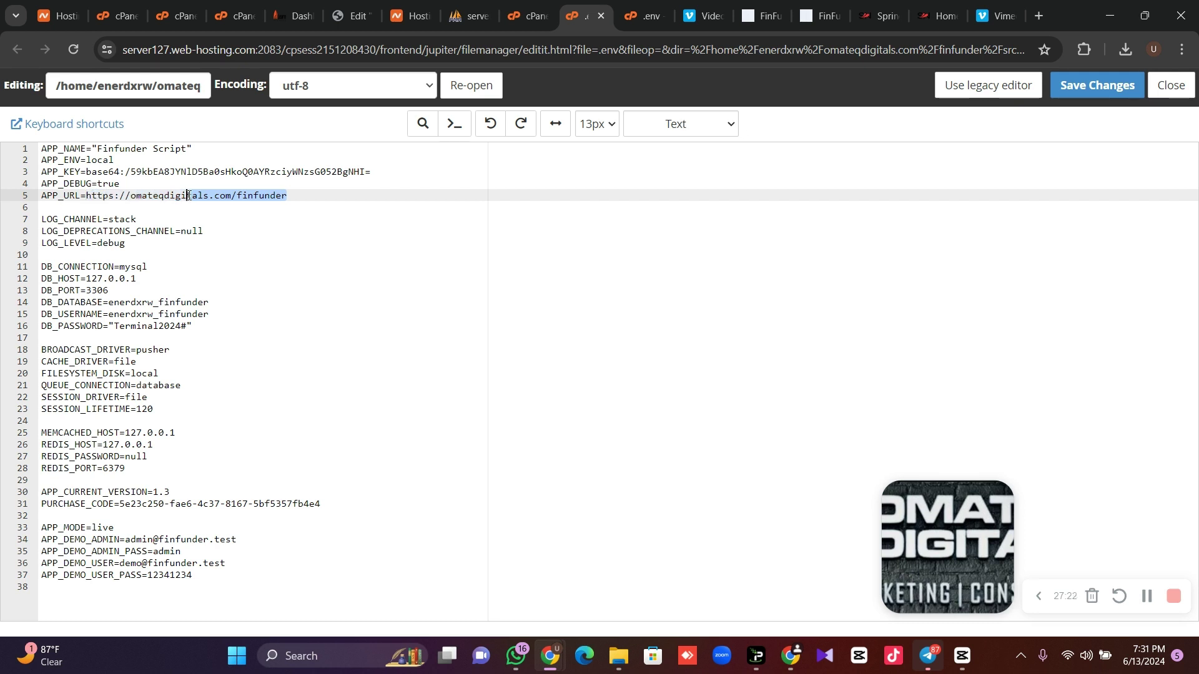
left_click(199, 275)
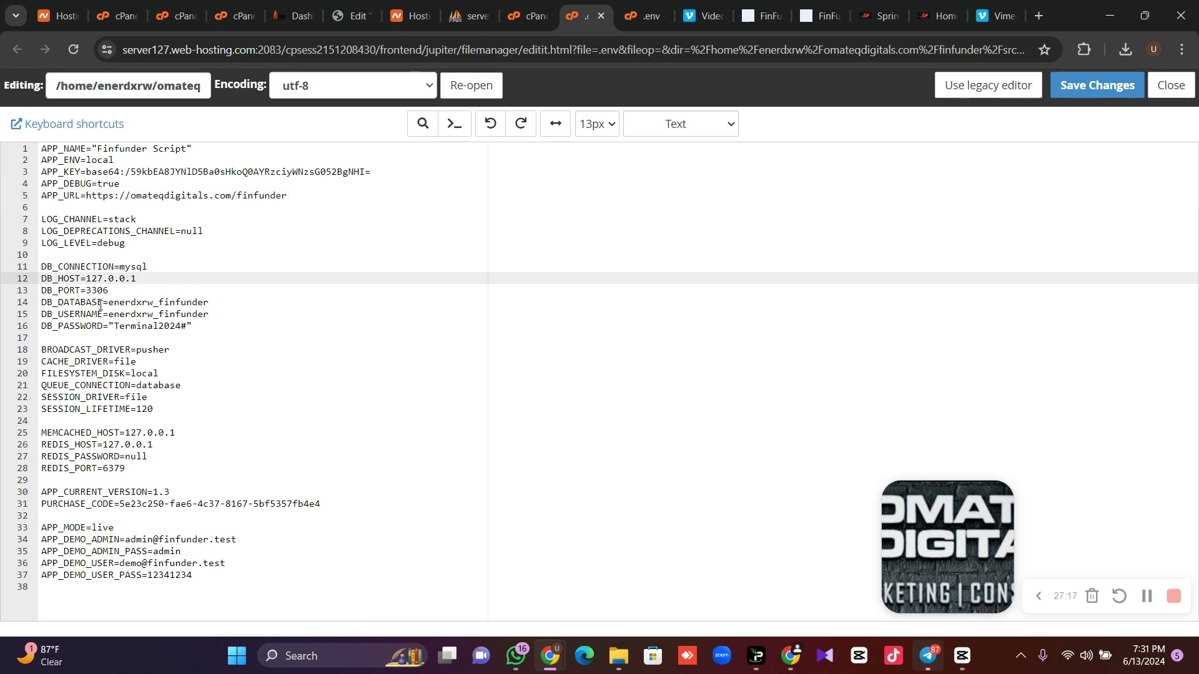
left_click_drag(207, 302, 110, 302)
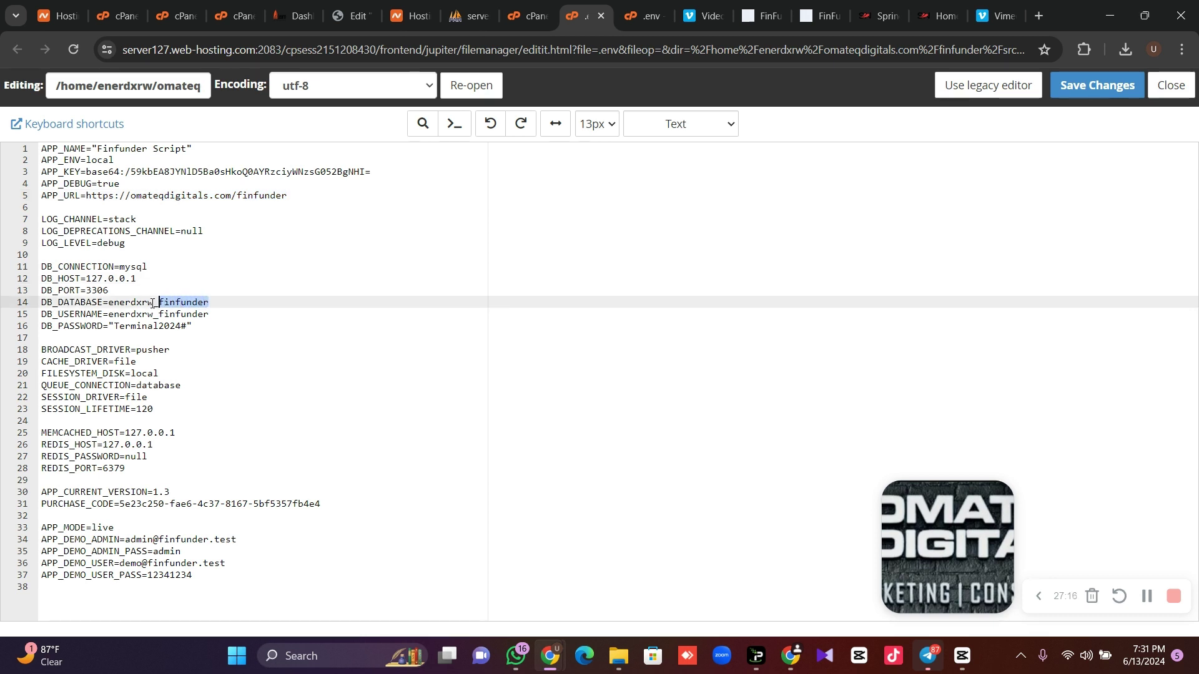
left_click(210, 314)
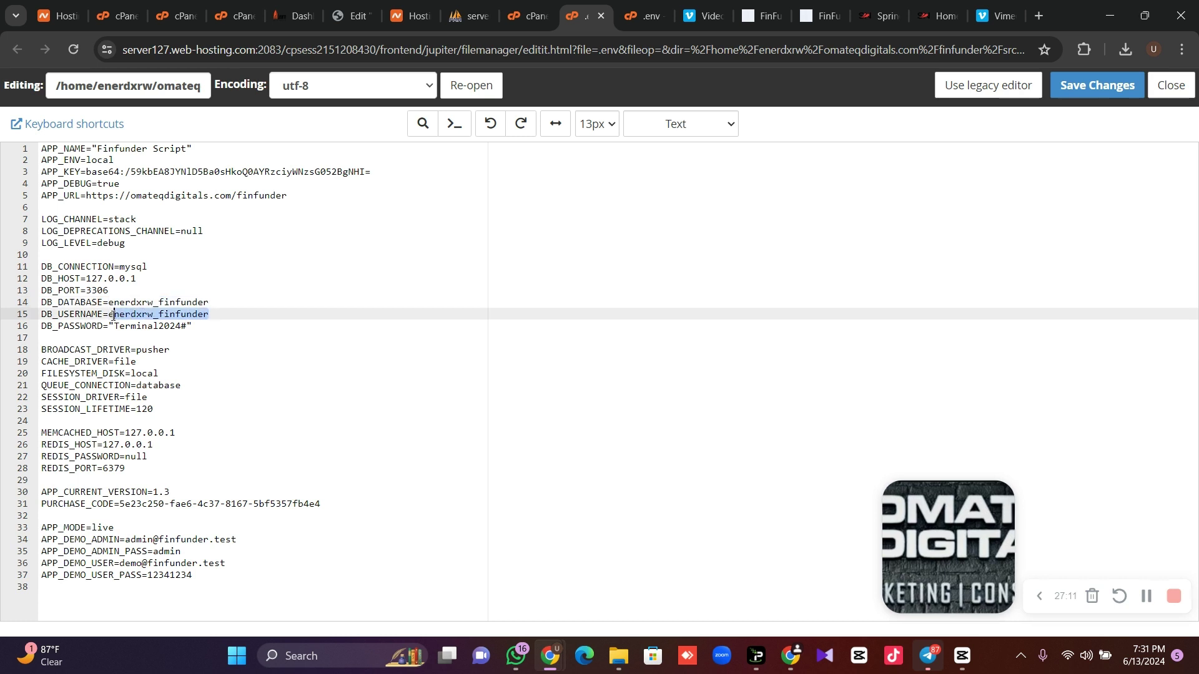
left_click_drag(113, 313, 125, 325)
left_click(187, 324)
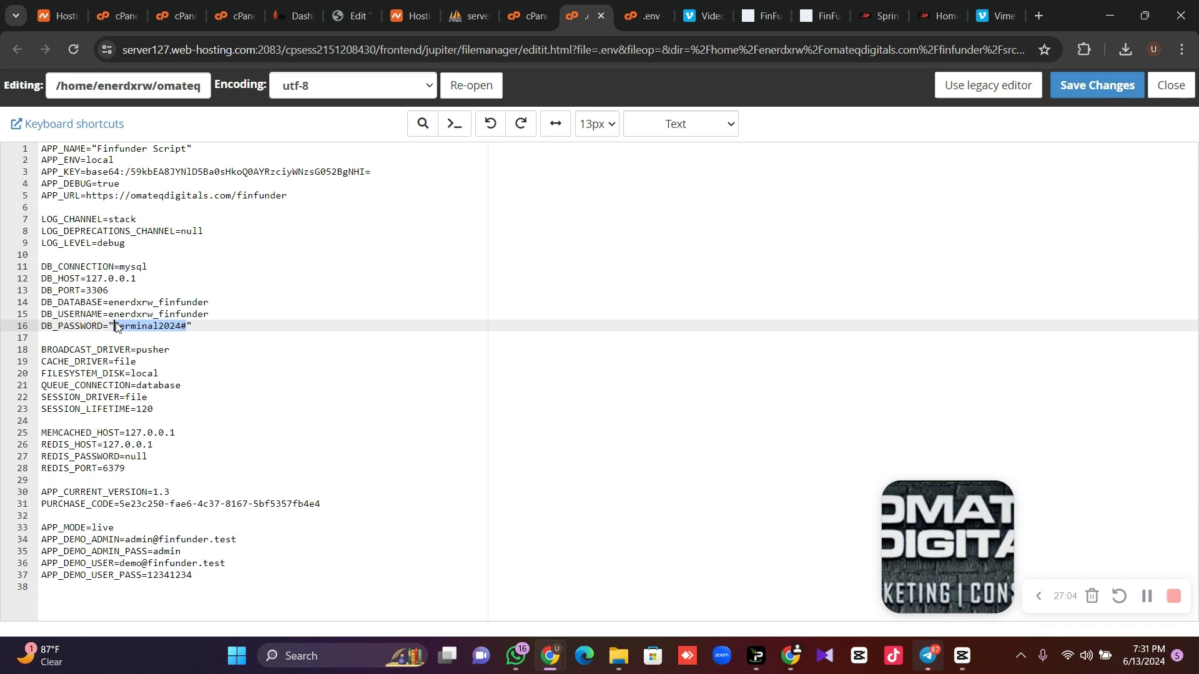
left_click(1092, 90)
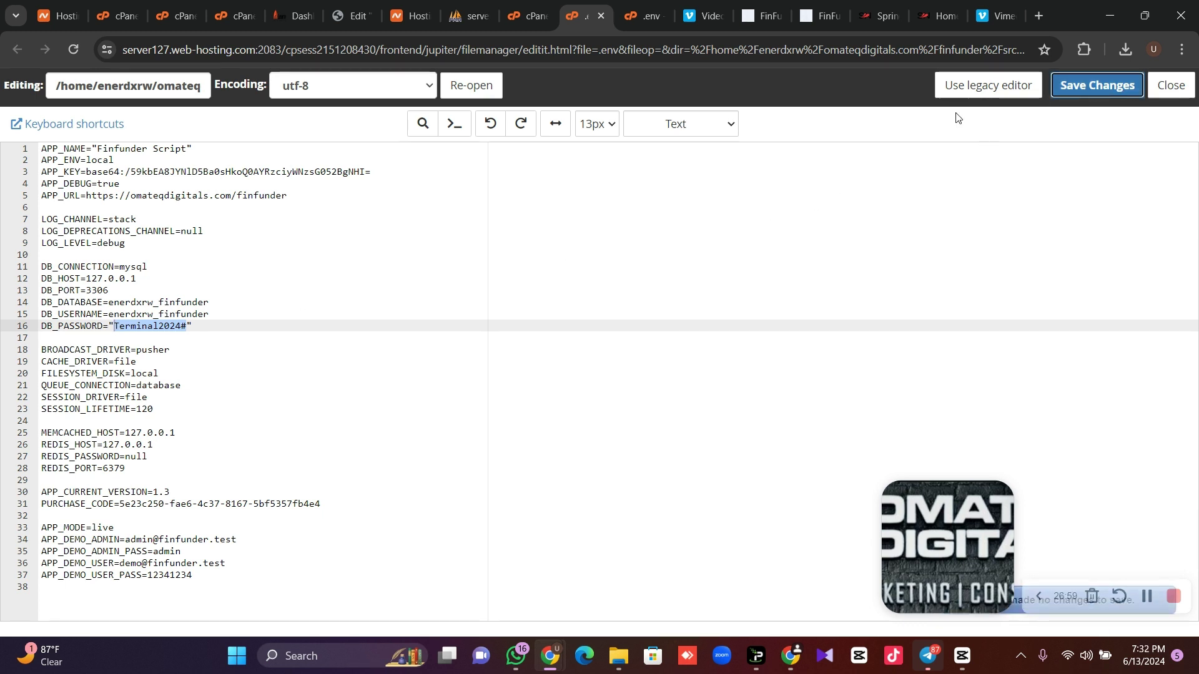
View the live FinFunder homepage, then load omateqdigitals.com/finfunder/admin.
left_click(824, 7)
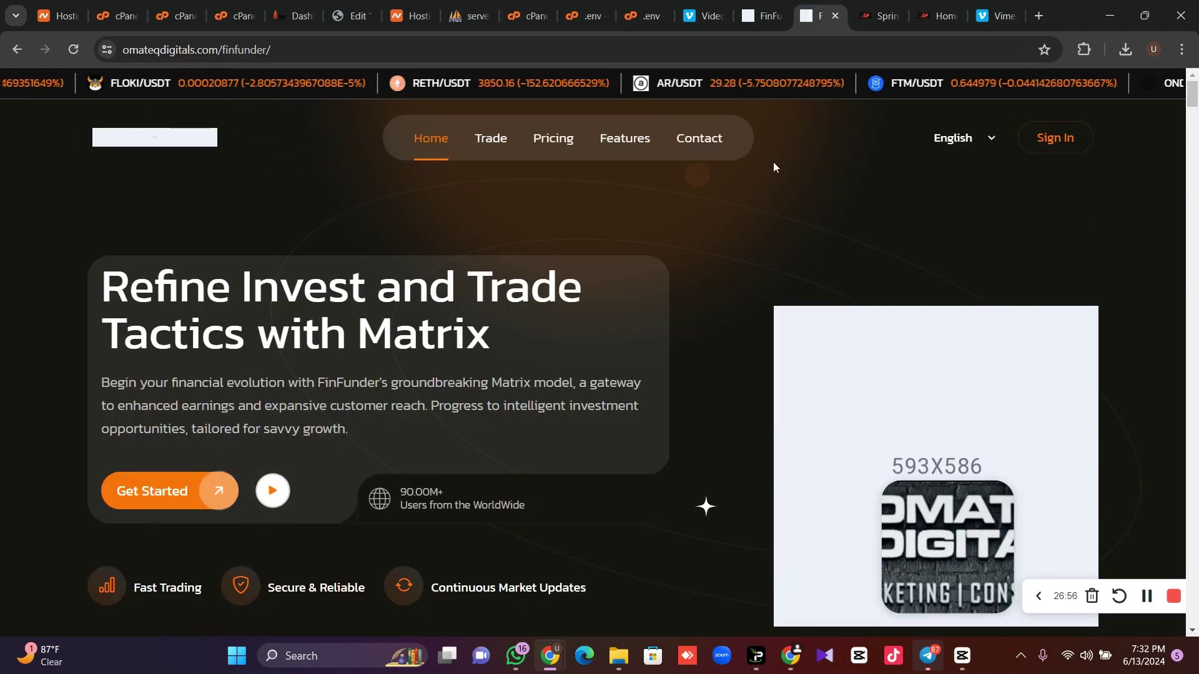
scroll(774, 166, "down", 2)
scroll(774, 167, "down", 5)
scroll(775, 167, "down", 5)
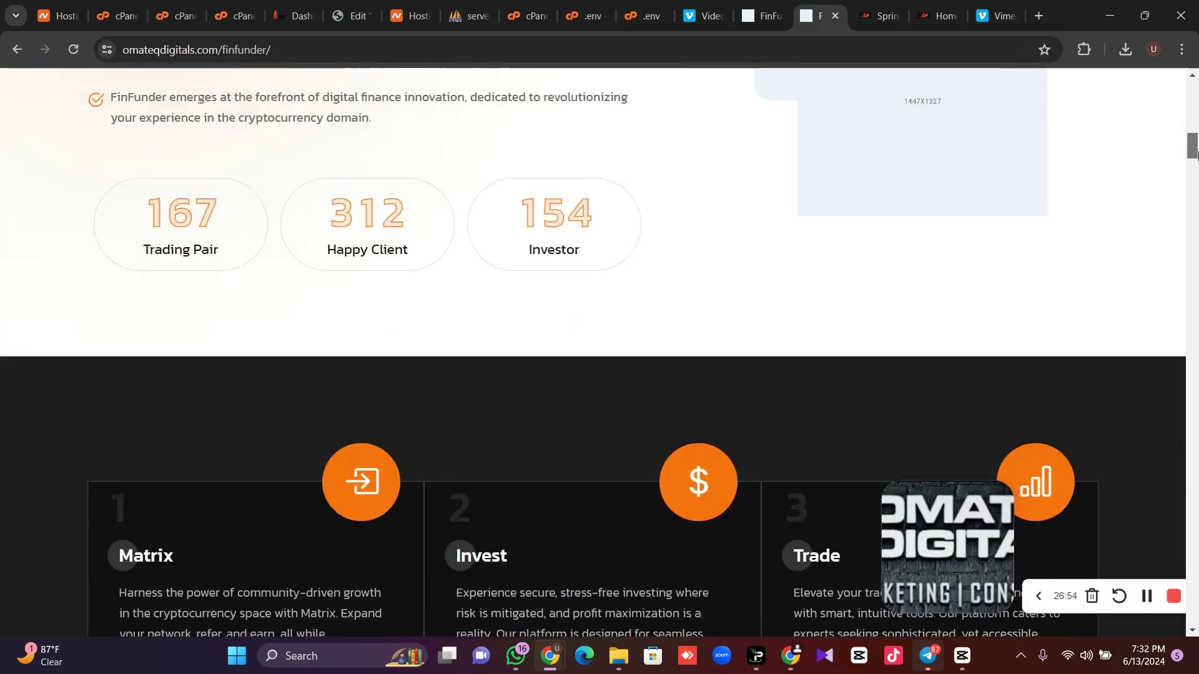
scroll(1192, 147, "down", 5)
scroll(1193, 148, "down", 5)
scroll(1192, 148, "down", 5)
left_click_drag(1193, 178, 1193, 93)
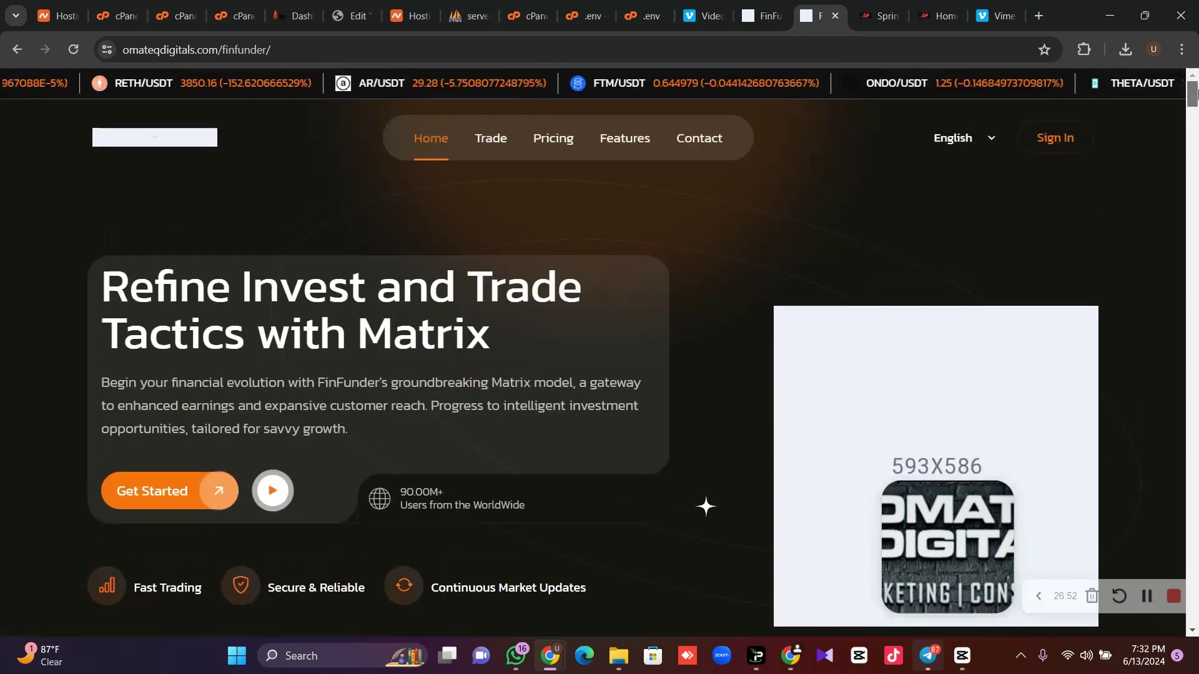
left_click(364, 51)
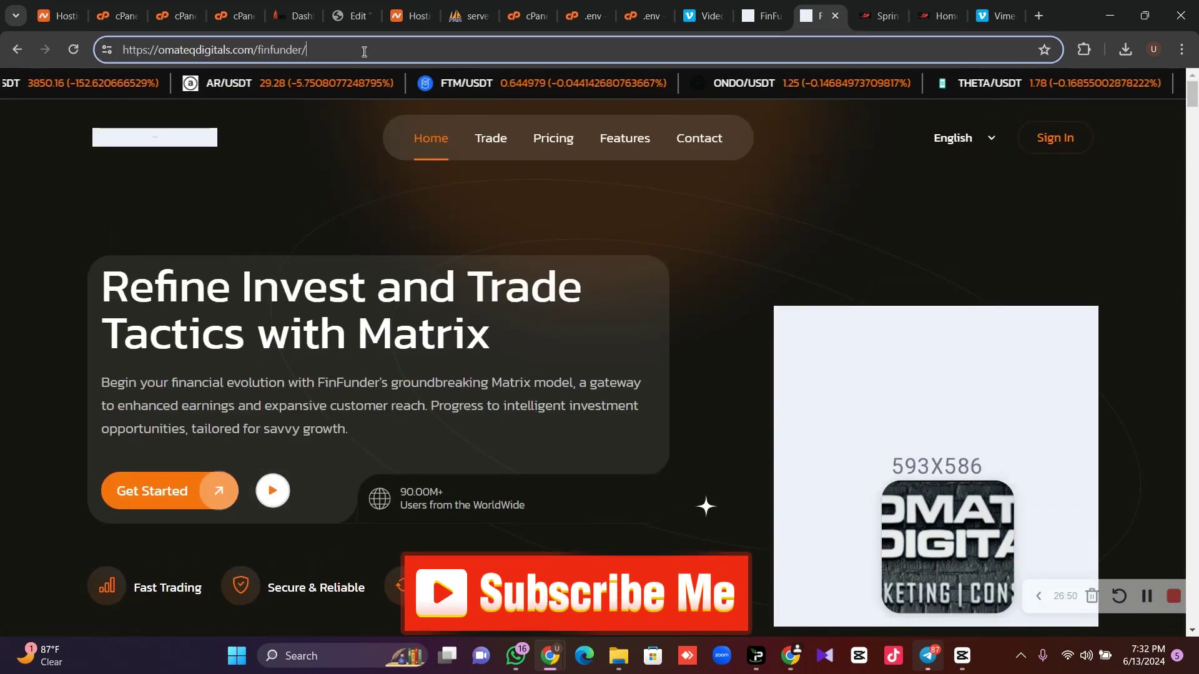
type("admin")
key("Return")
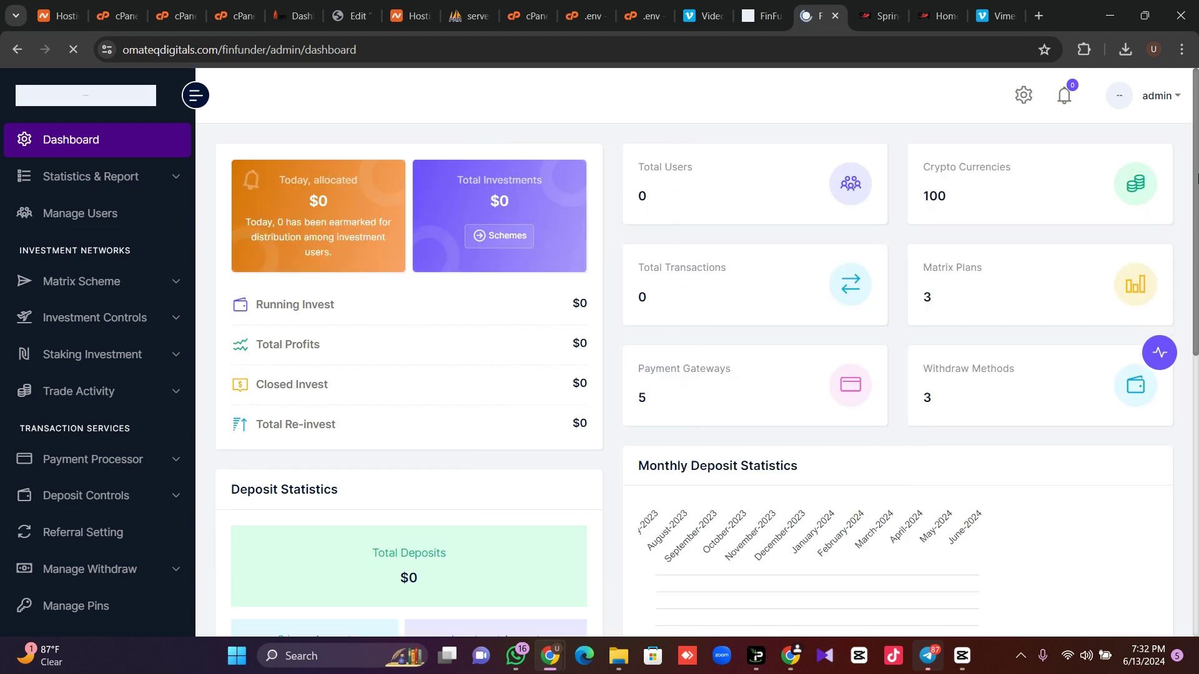
Review the matrix plans list, the new plan form, and the investment schemes list.
left_click(159, 292)
left_click(115, 320)
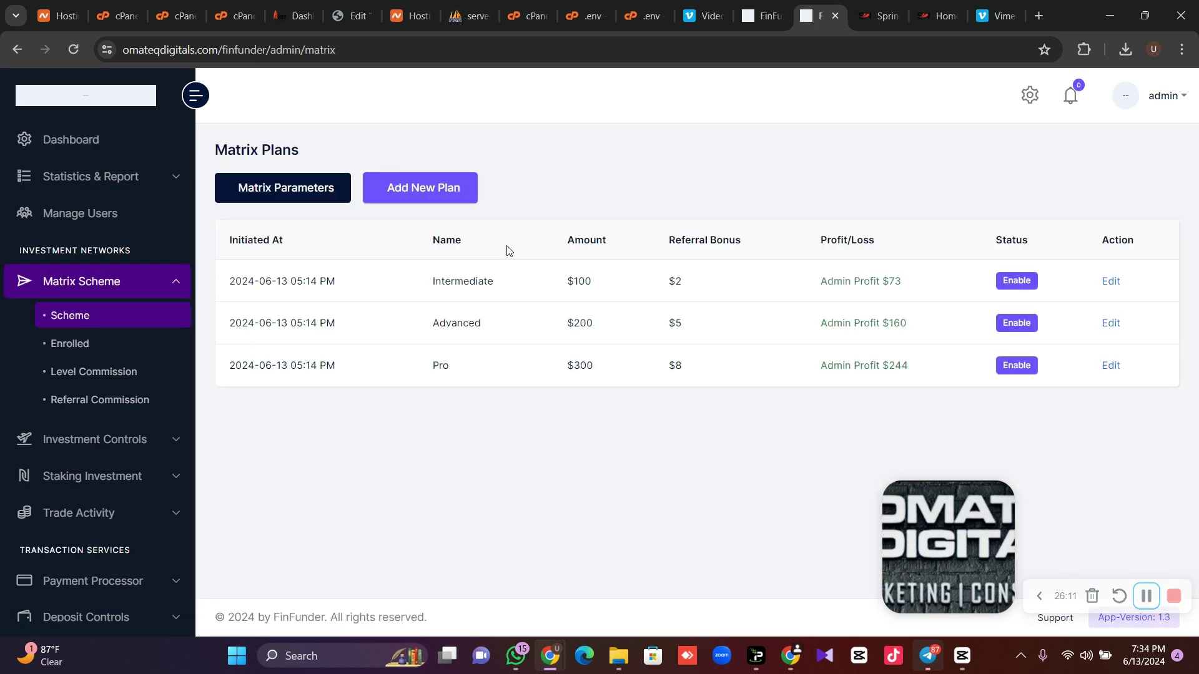
left_click(466, 203)
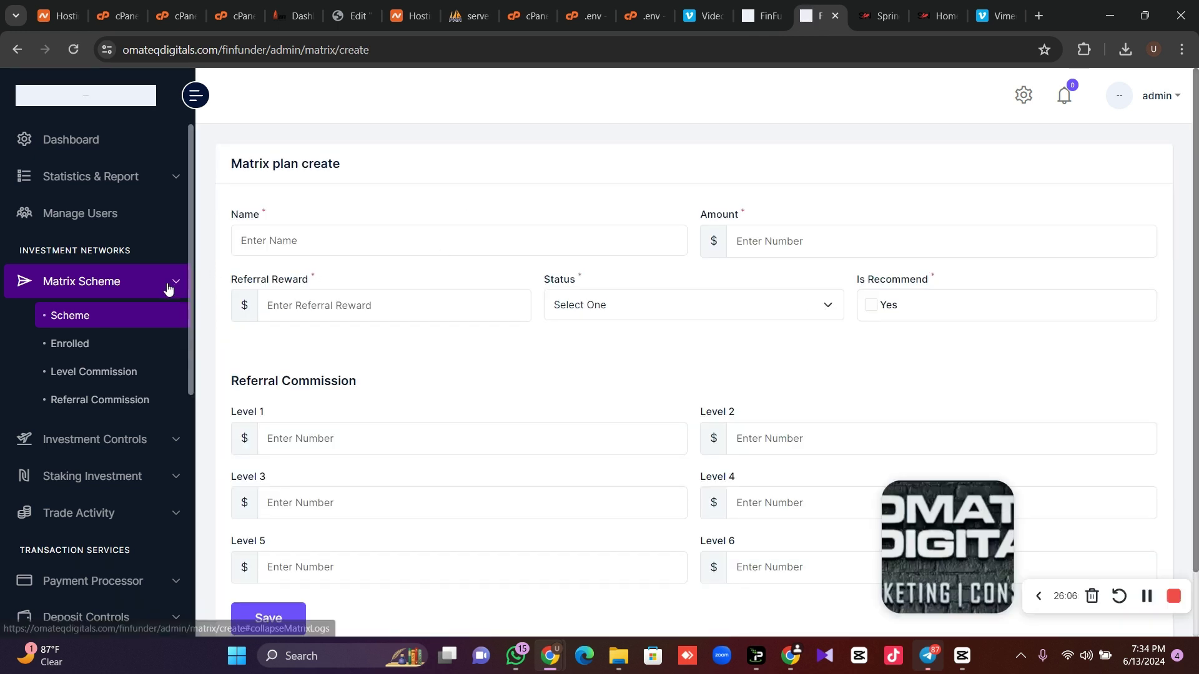
left_click(169, 287)
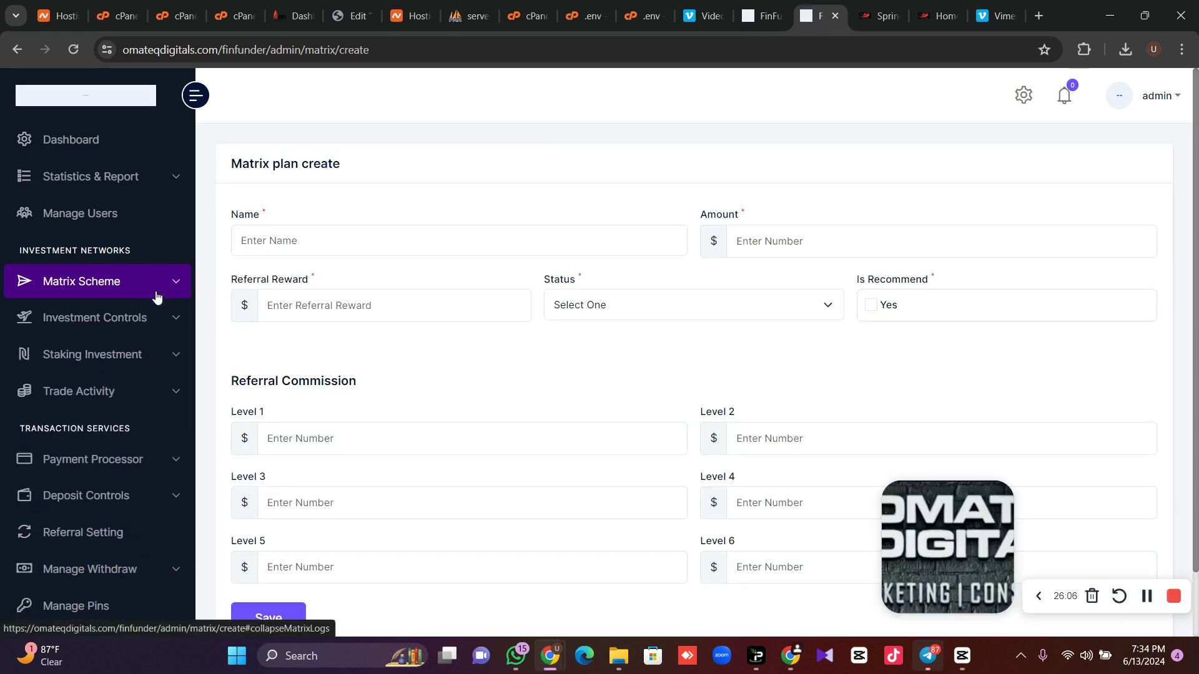
left_click(148, 320)
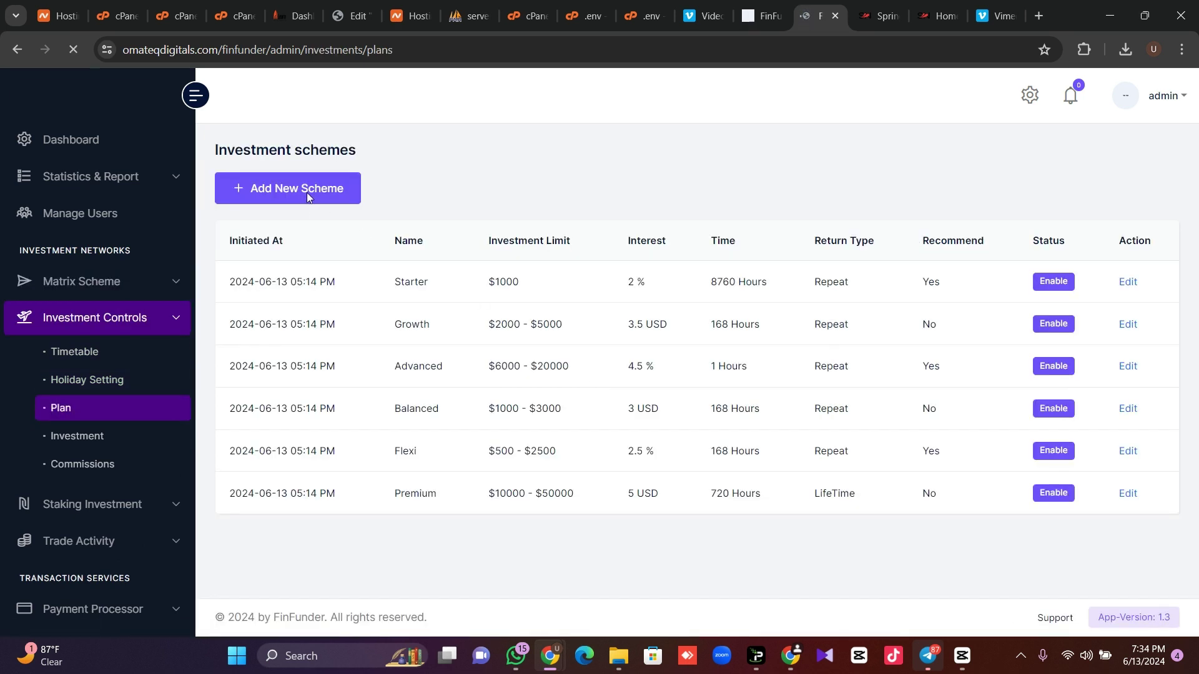
left_click(149, 324)
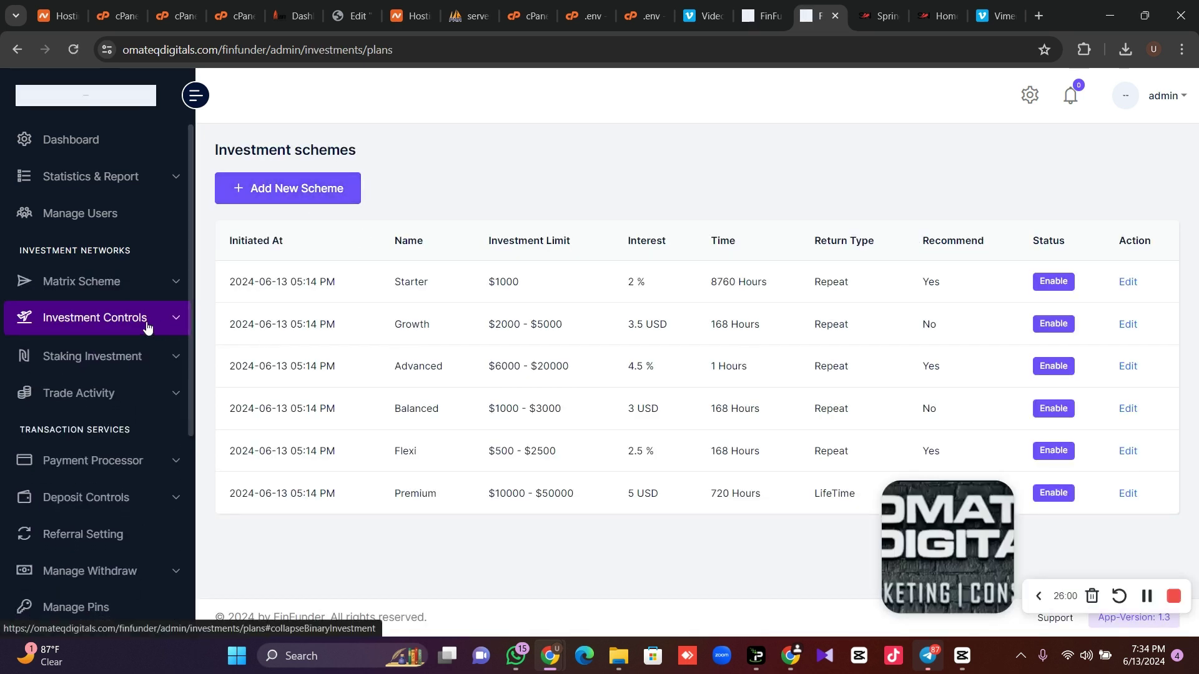
Open the traditional payment gateways list and expand Deposit Controls and Notification Setting menus.
left_click(130, 392)
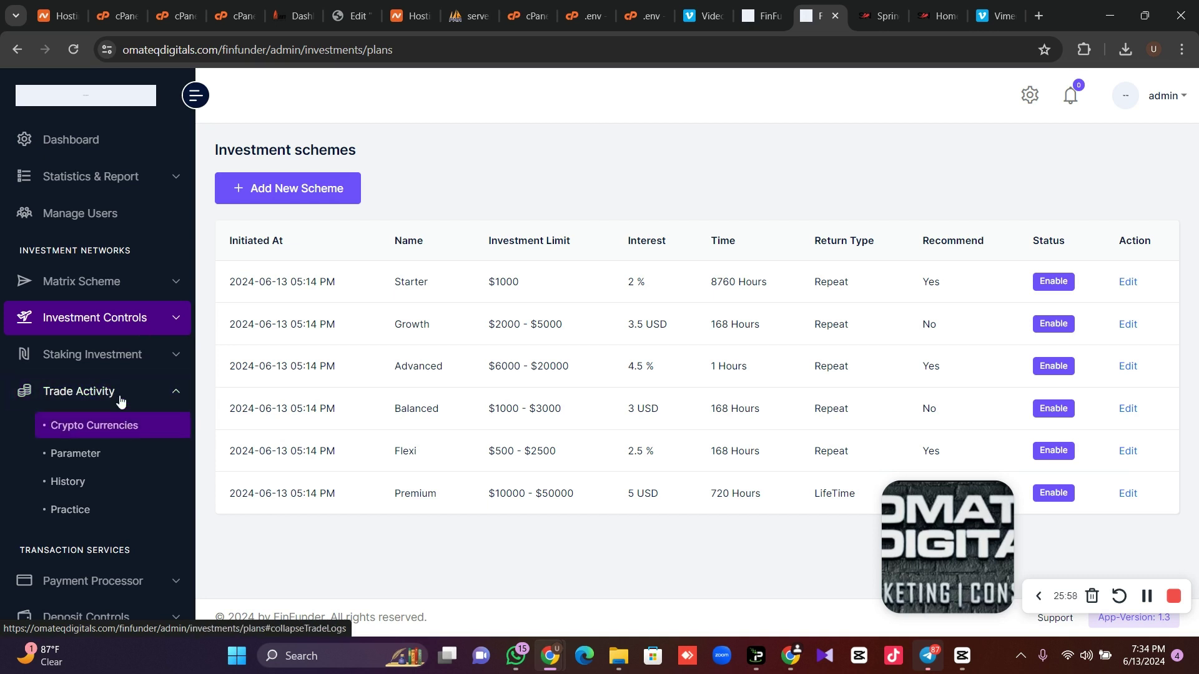
left_click(120, 393)
left_click(141, 460)
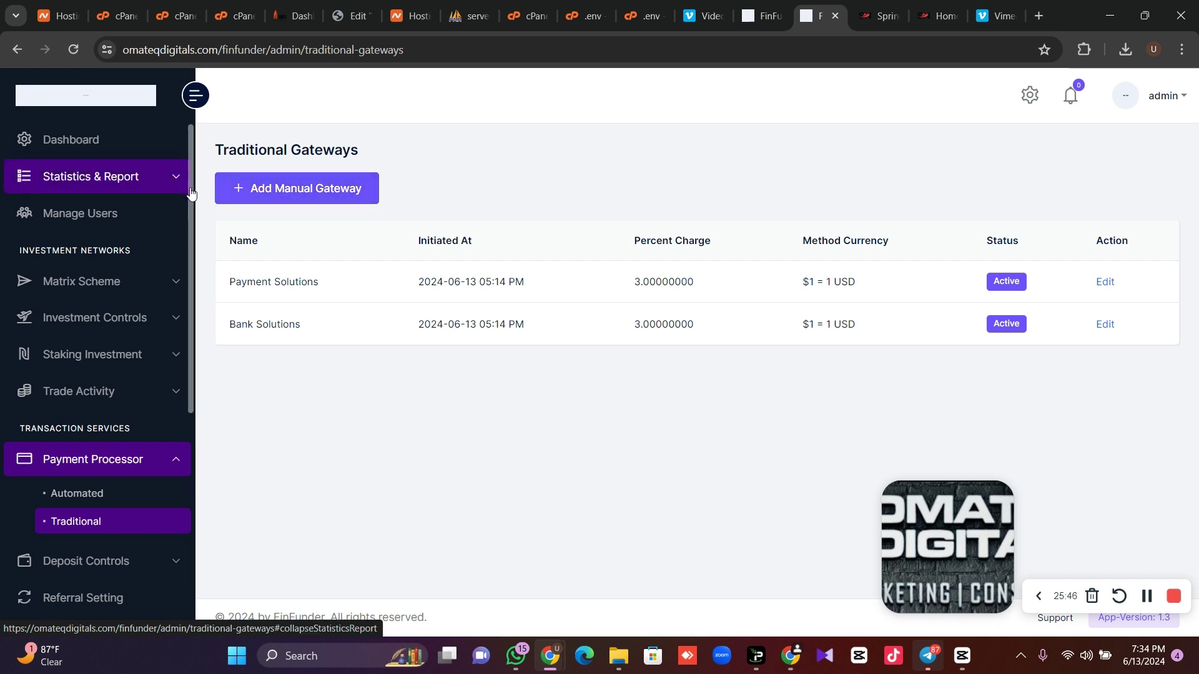
left_click_drag(190, 196, 193, 342)
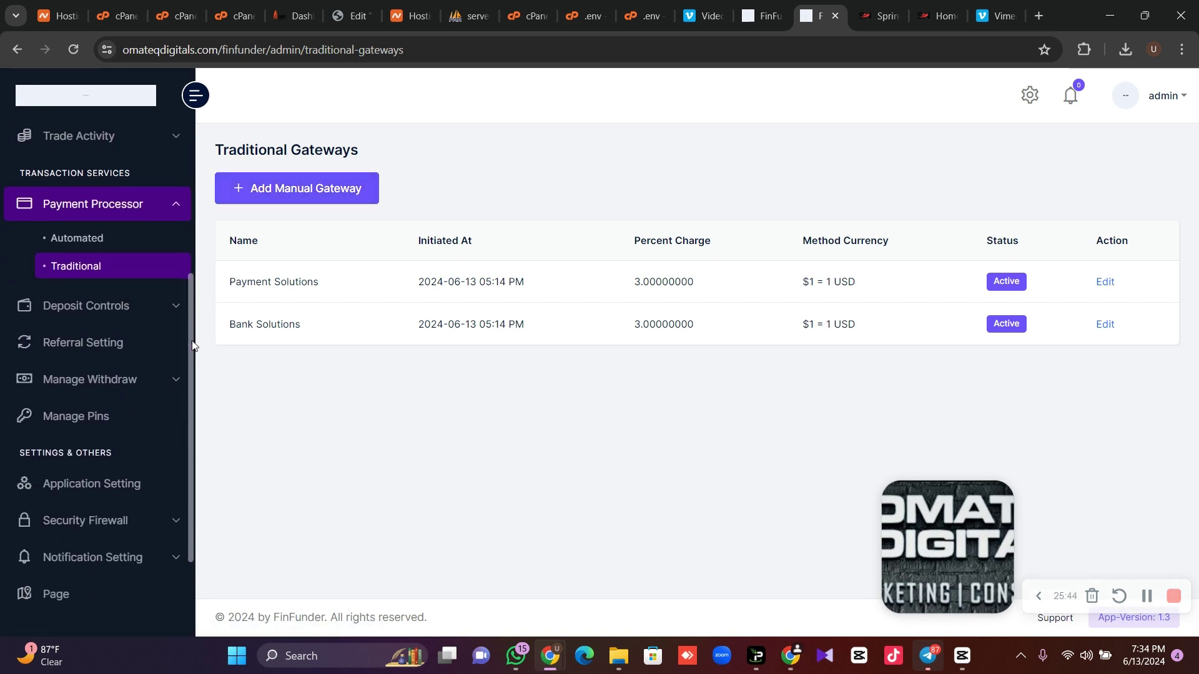
left_click(158, 318)
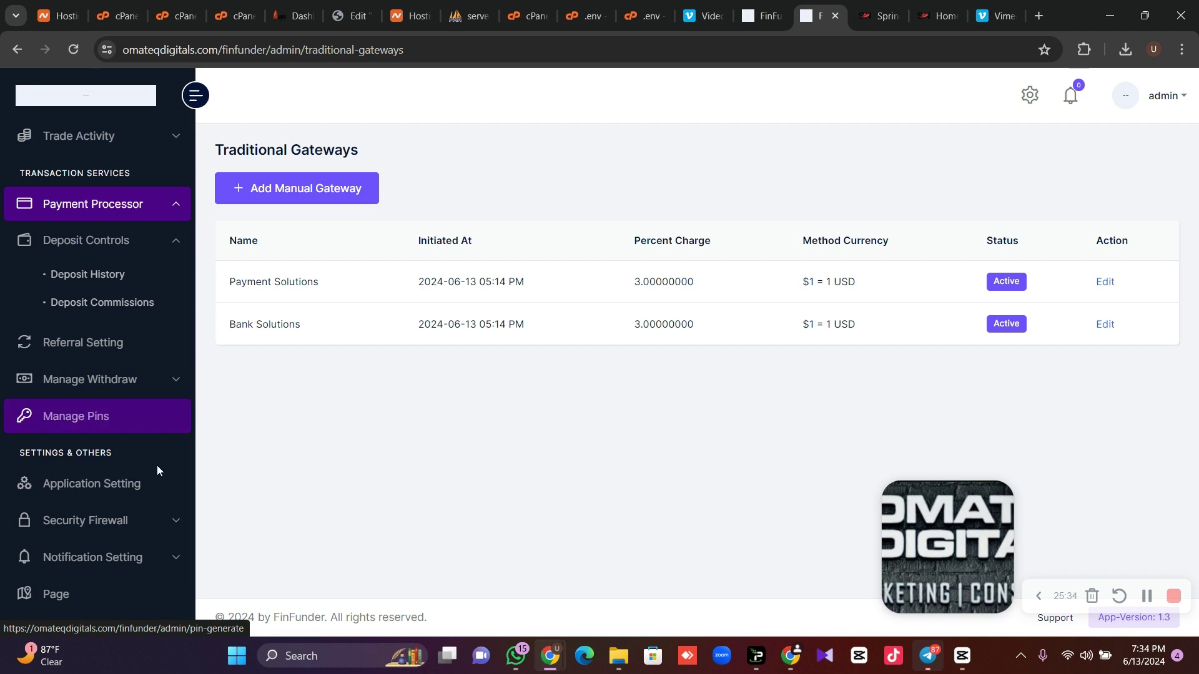
left_click(174, 563)
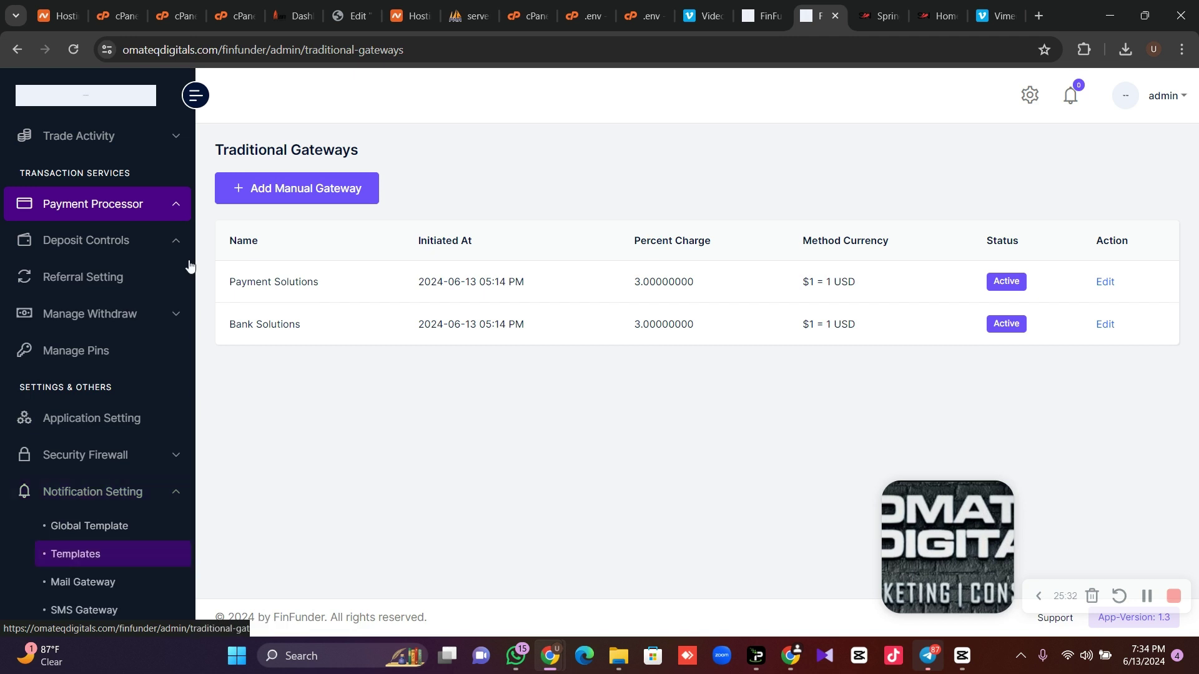
scroll(193, 300, "down", 1)
scroll(194, 301, "down", 2)
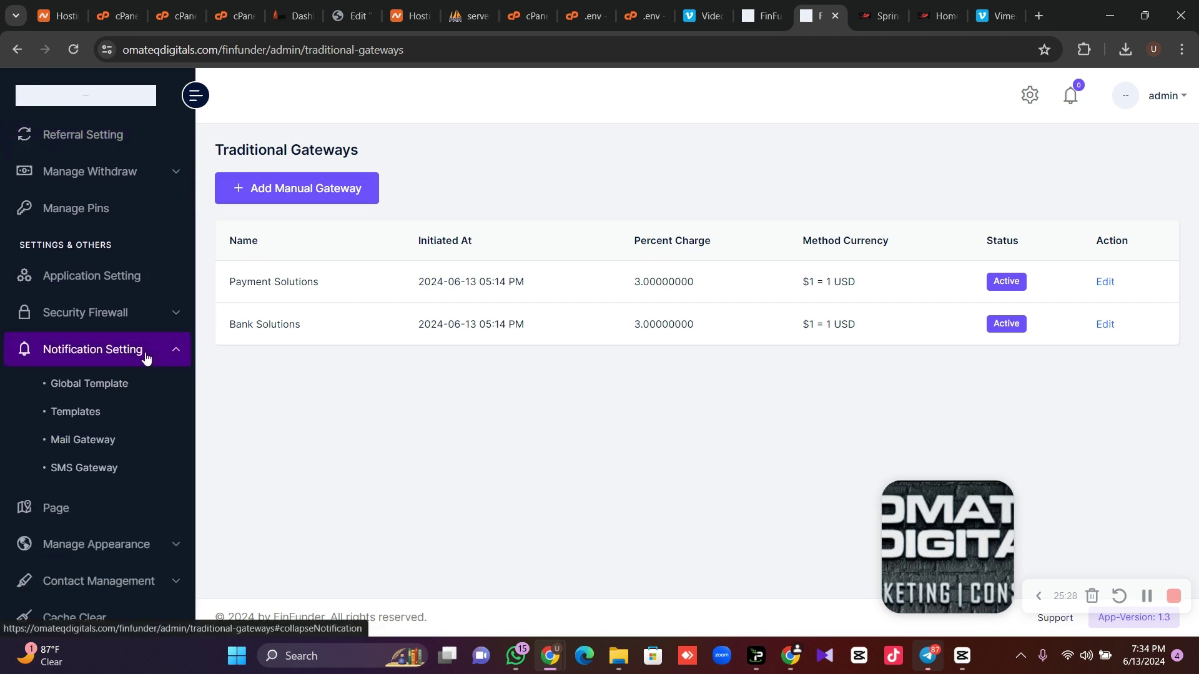
Inspect the Mail Gateway sender email, sender name FinFunder and host mail.smtp2go.com, then return to the dashboard.
left_click(112, 445)
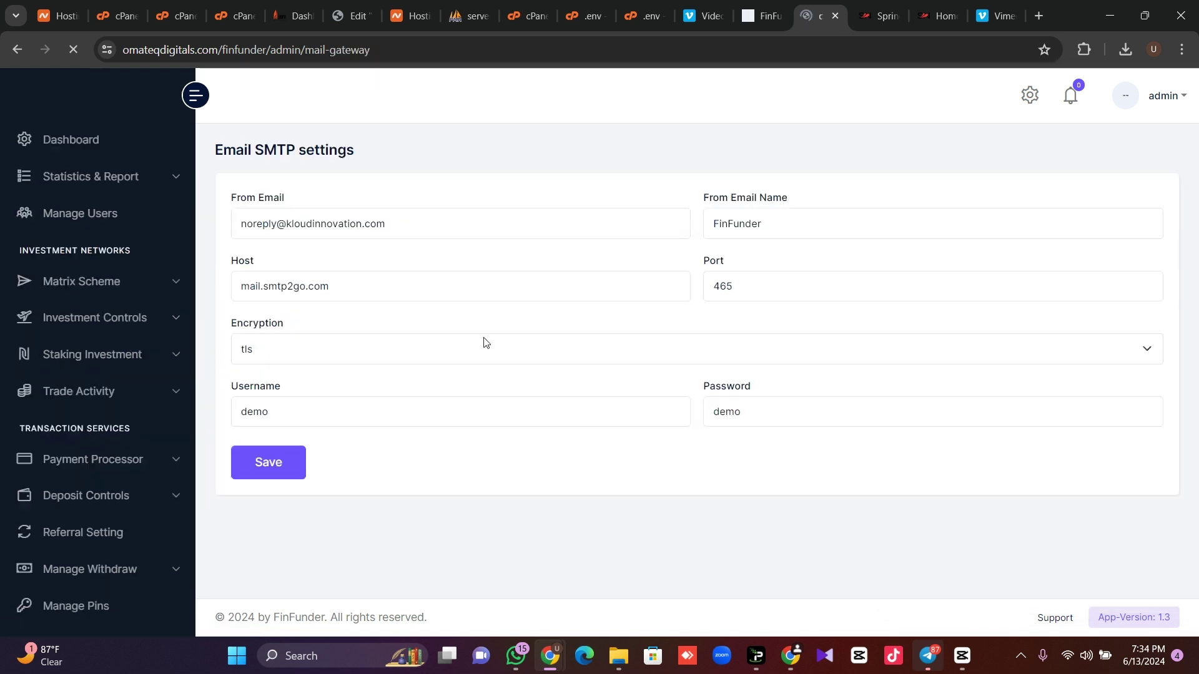
left_click_drag(410, 223, 228, 219)
left_click_drag(780, 218, 679, 221)
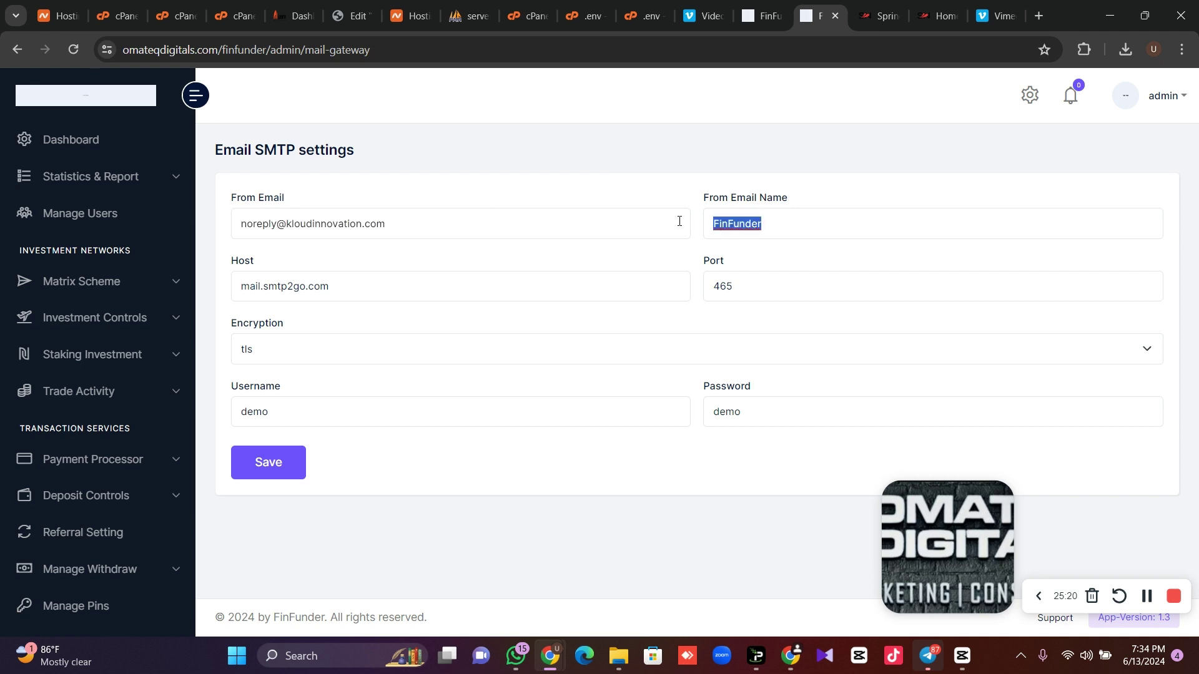
left_click_drag(371, 287, 201, 291)
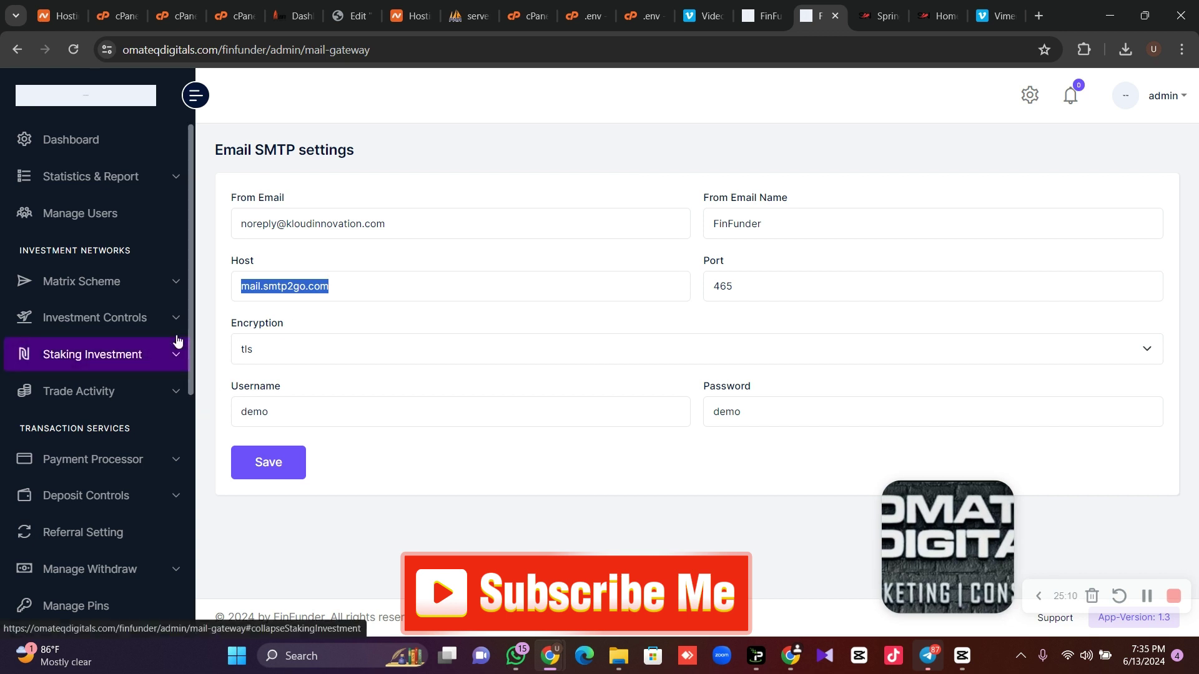
left_click(76, 140)
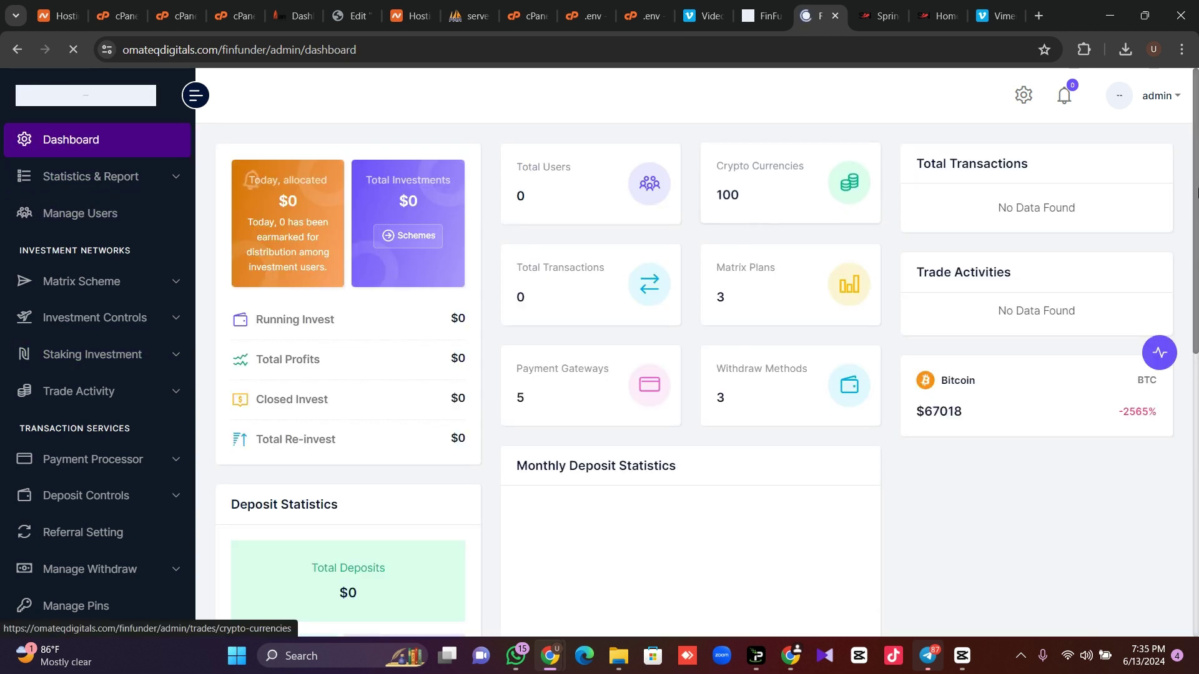
scroll(1196, 358, "down", 4)
scroll(1196, 359, "down", 2)
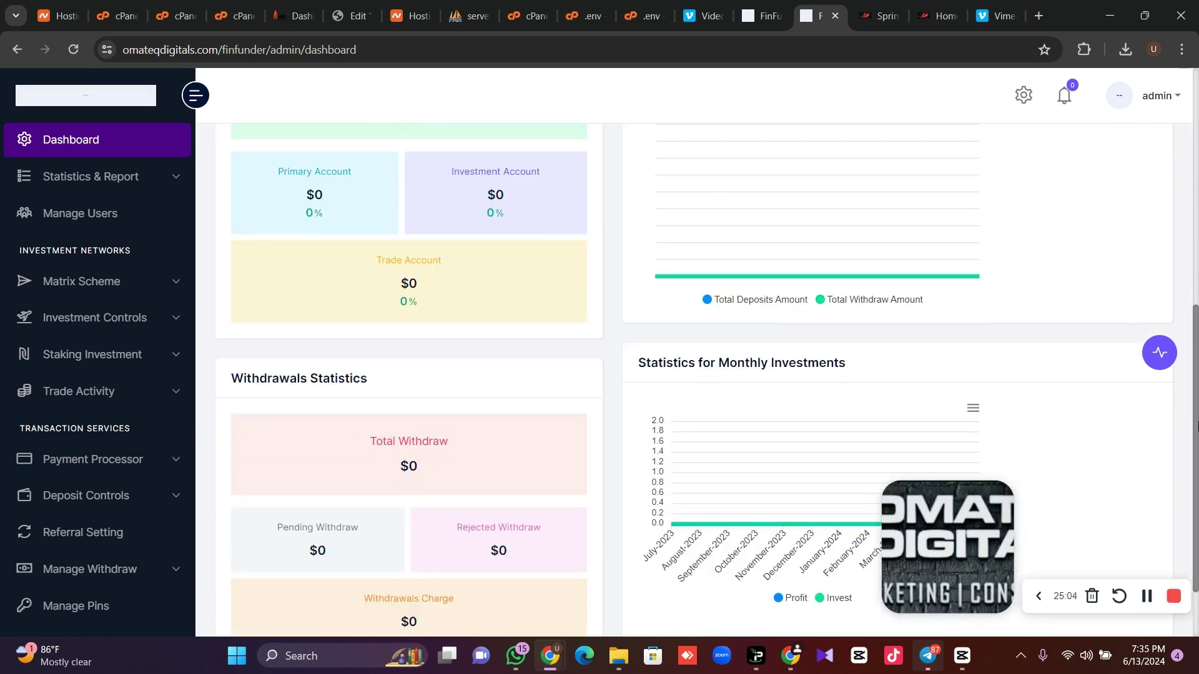
scroll(1197, 356, "down", 1)
scroll(1197, 282, "up", 3)
scroll(1196, 187, "up", 3)
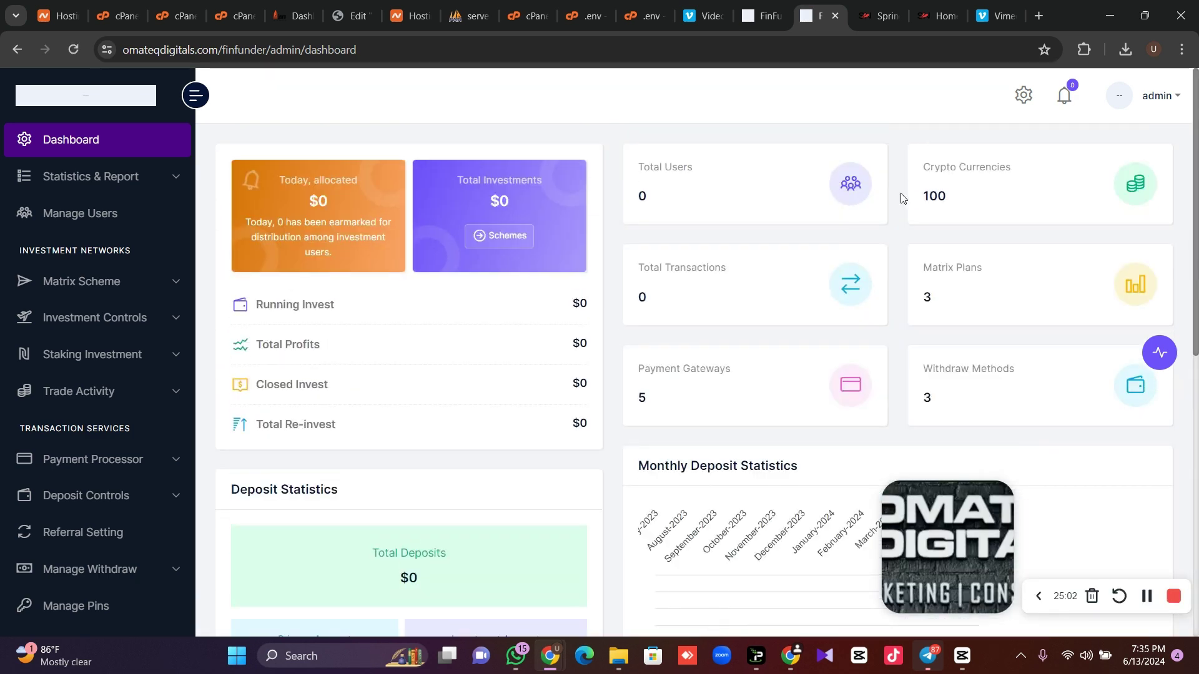